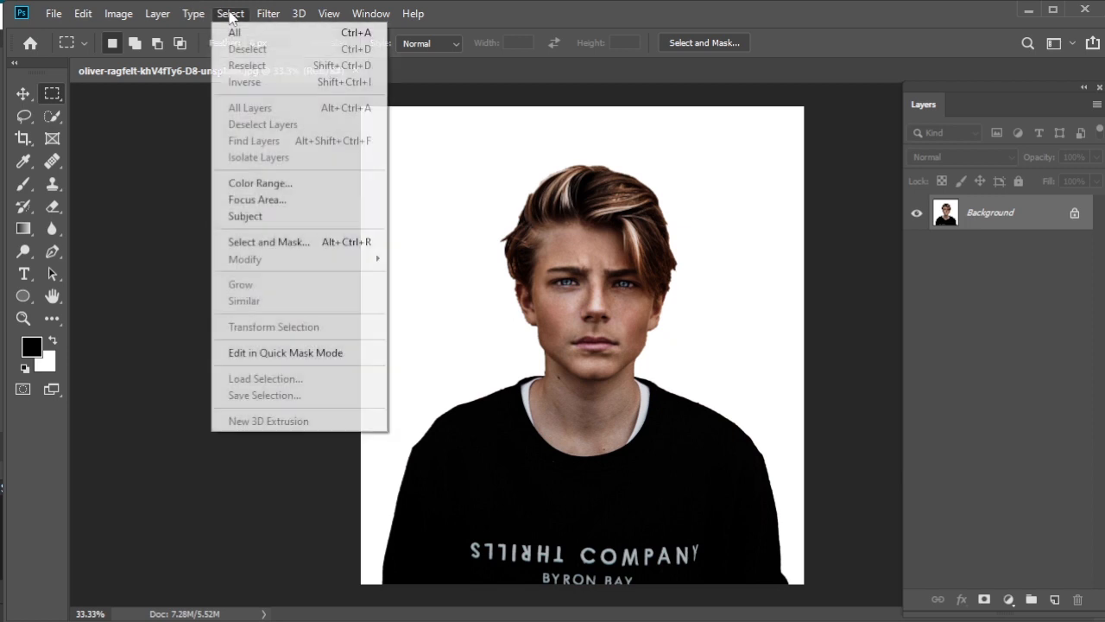
Select the man as the subject and copy the selection to a new layer
left_click(273, 216)
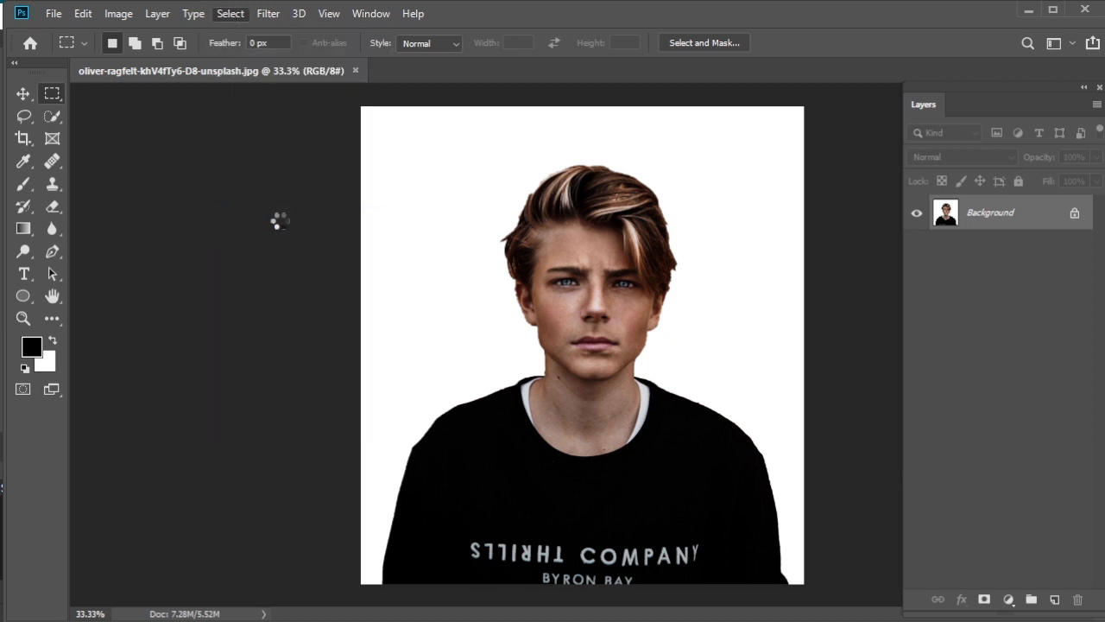
right_click(570, 256)
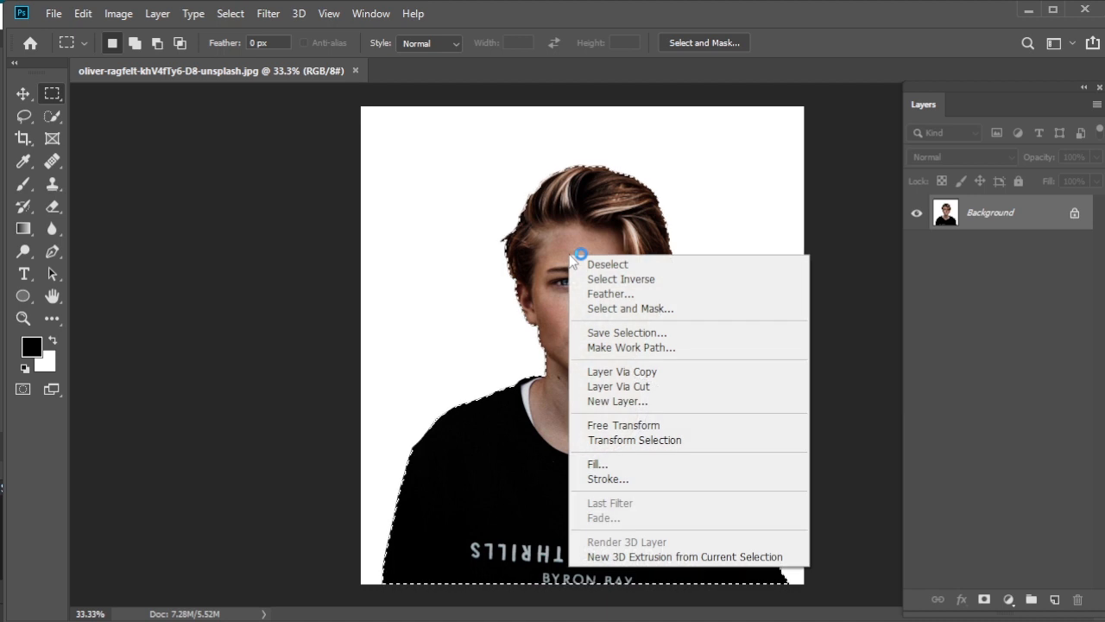
left_click(648, 372)
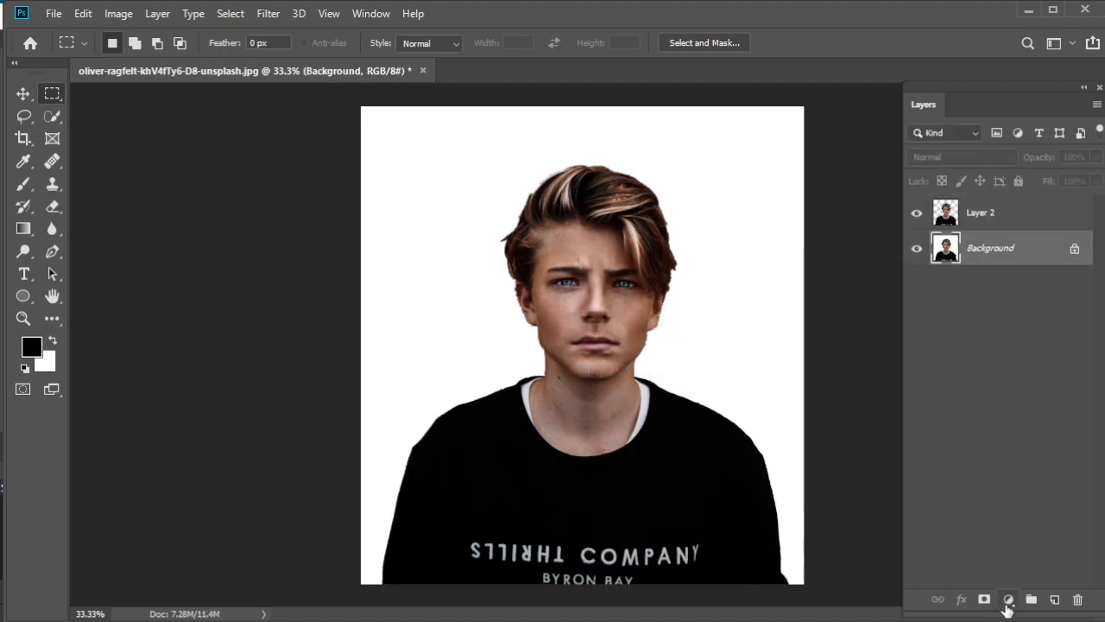
Add a dark purple (#1a011c) Solid Color fill layer directly above the Background layer
left_click(1009, 601)
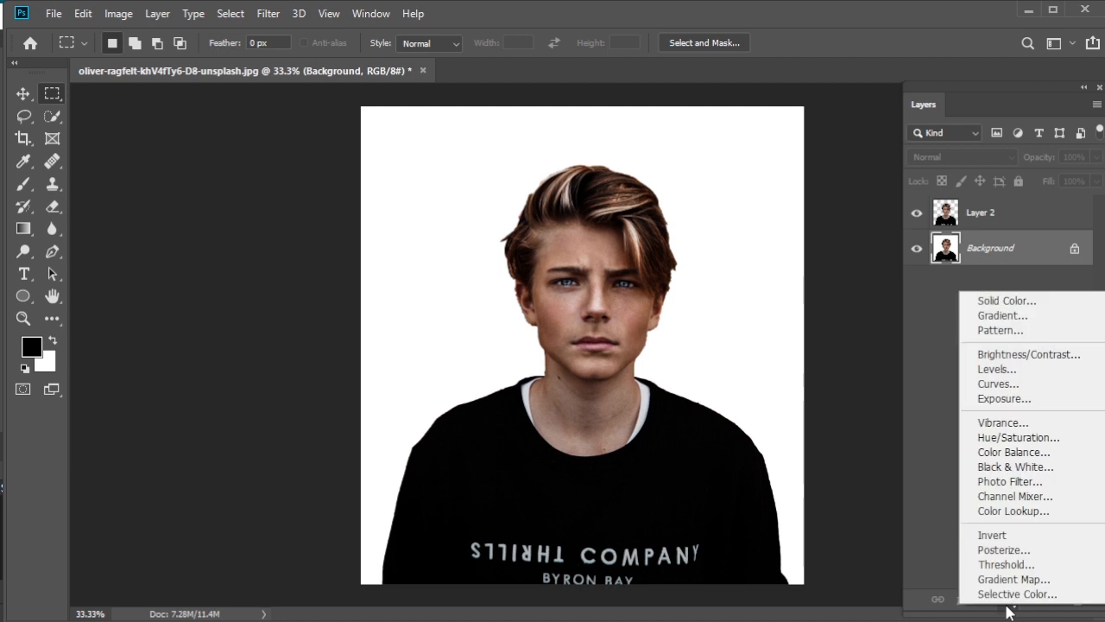
left_click(1063, 300)
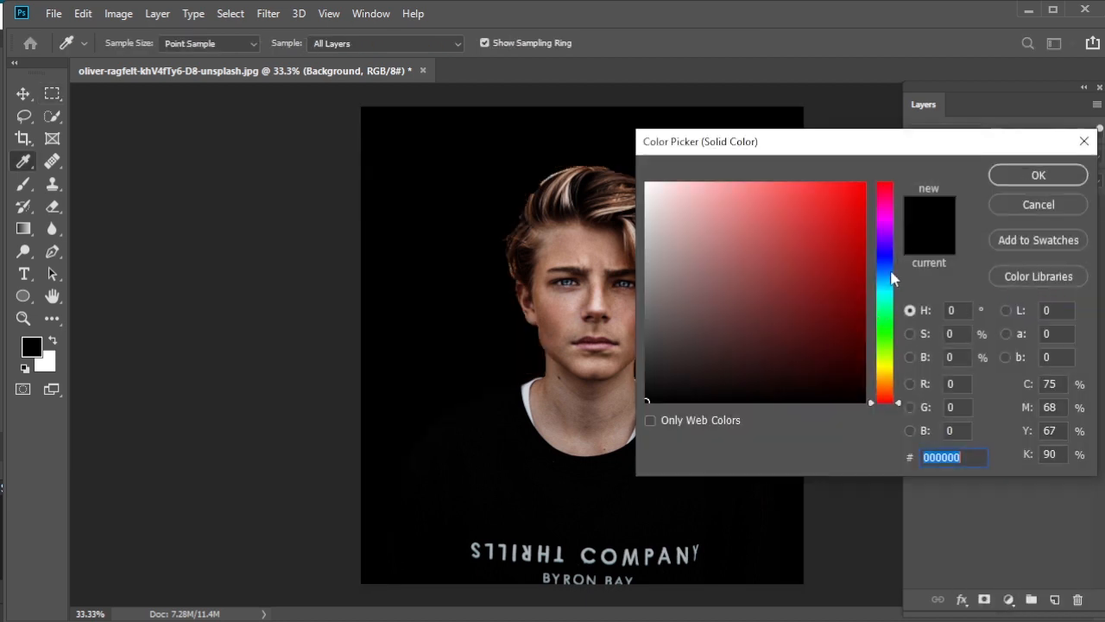
left_click(885, 223)
left_click(842, 365)
mouse_move(842, 365)
left_mouse_down()
mouse_move(843, 377)
mouse_move(811, 375)
mouse_move(856, 378)
left_mouse_up()
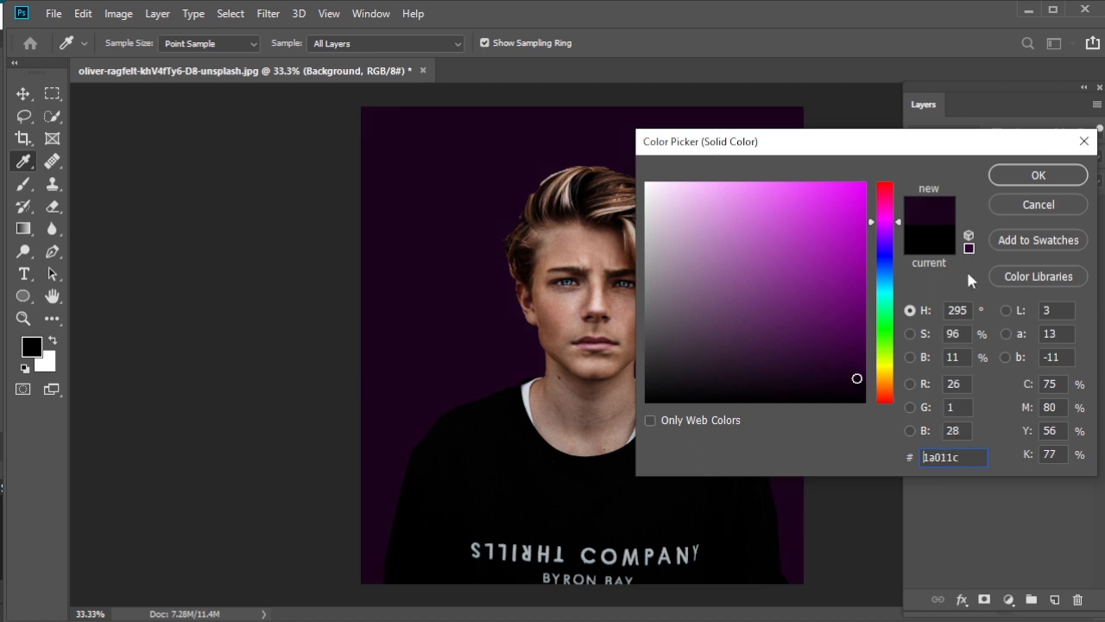
left_click(1038, 177)
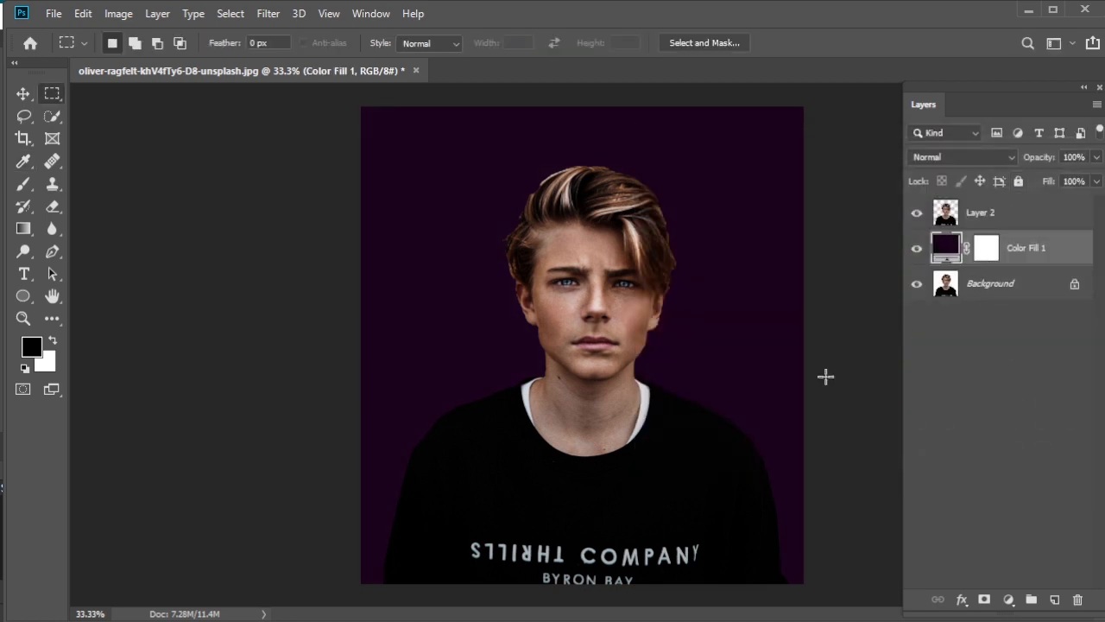
Add a new layer above the cut-out man and draw a circle about 1080 px wide around his head
left_click(1045, 218)
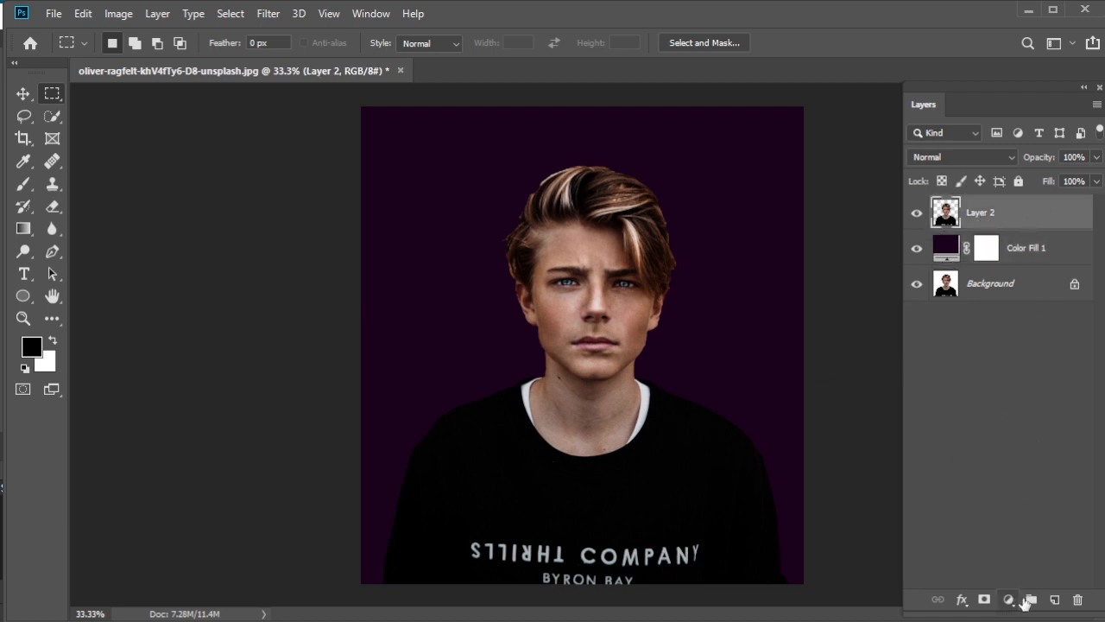
left_click(1054, 599)
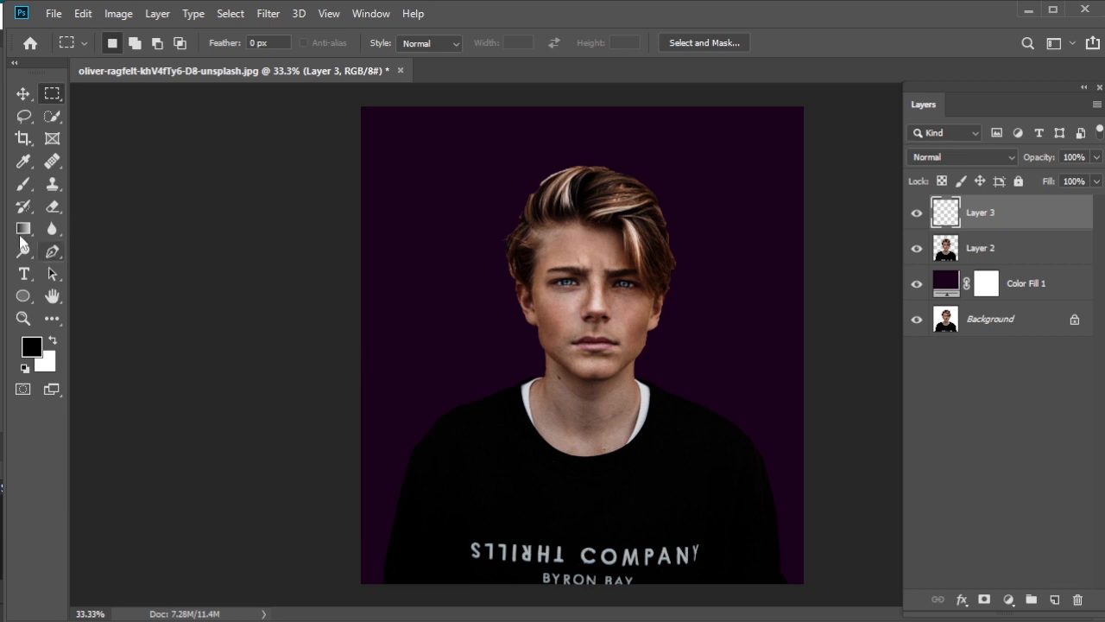
left_click(25, 298)
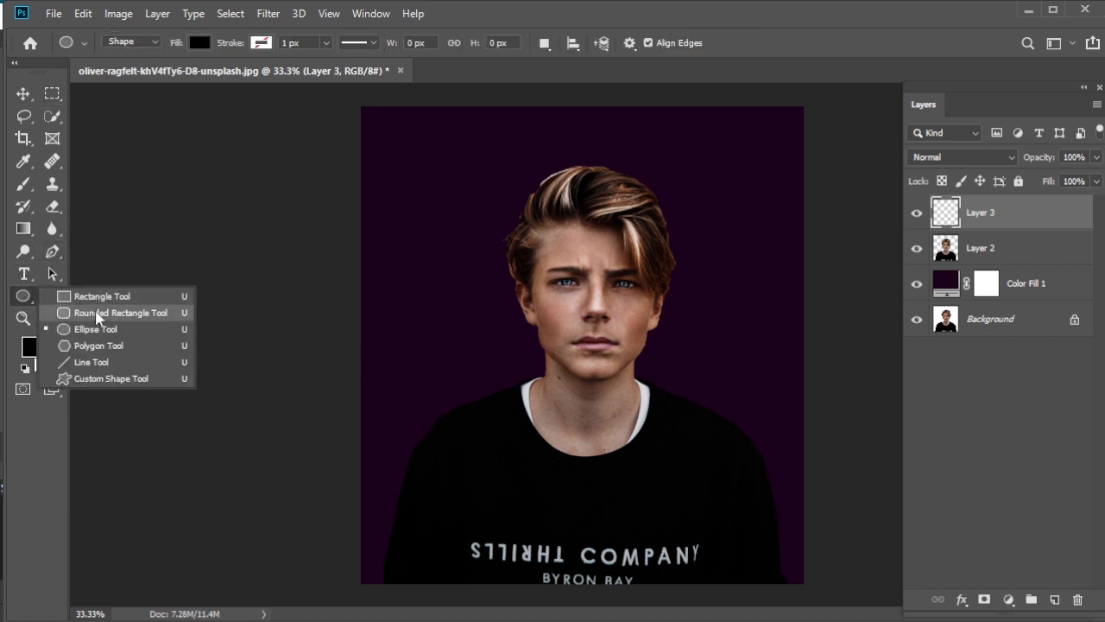
left_click(102, 329)
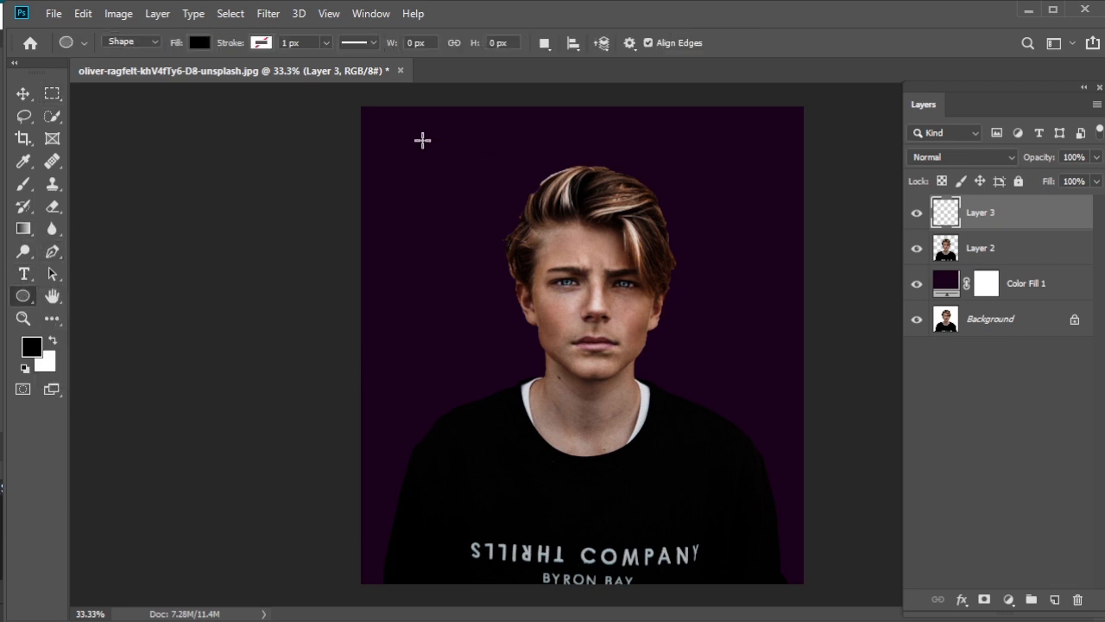
left_click_drag(430, 137, 740, 592)
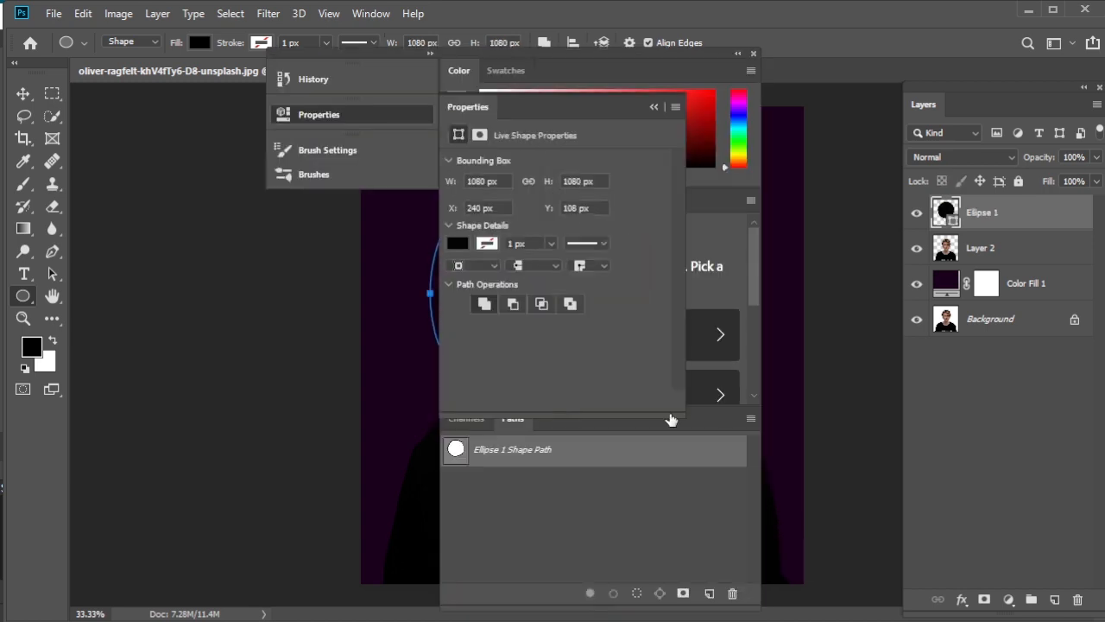
left_click(654, 106)
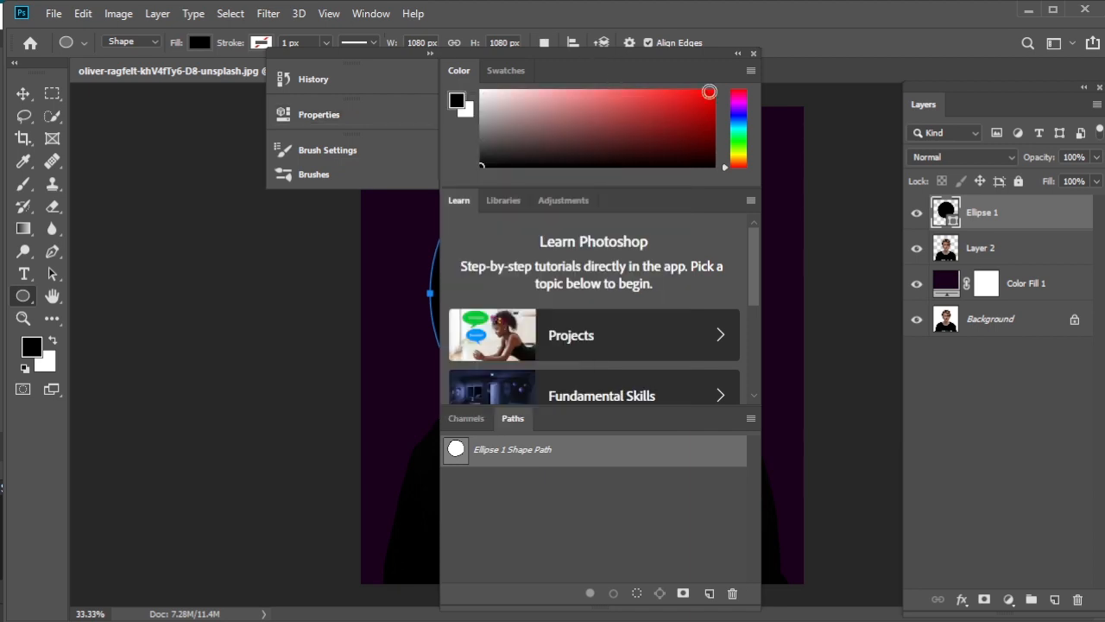
left_click(755, 53)
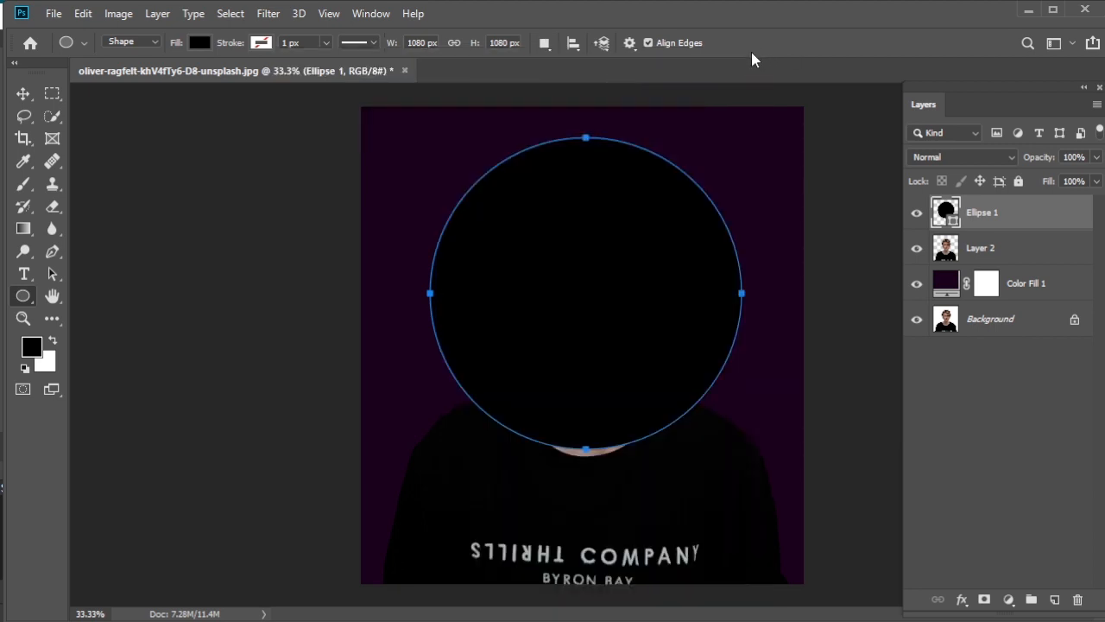
Set the circle's fill to none, keeping the tool in Shape mode
left_click(202, 43)
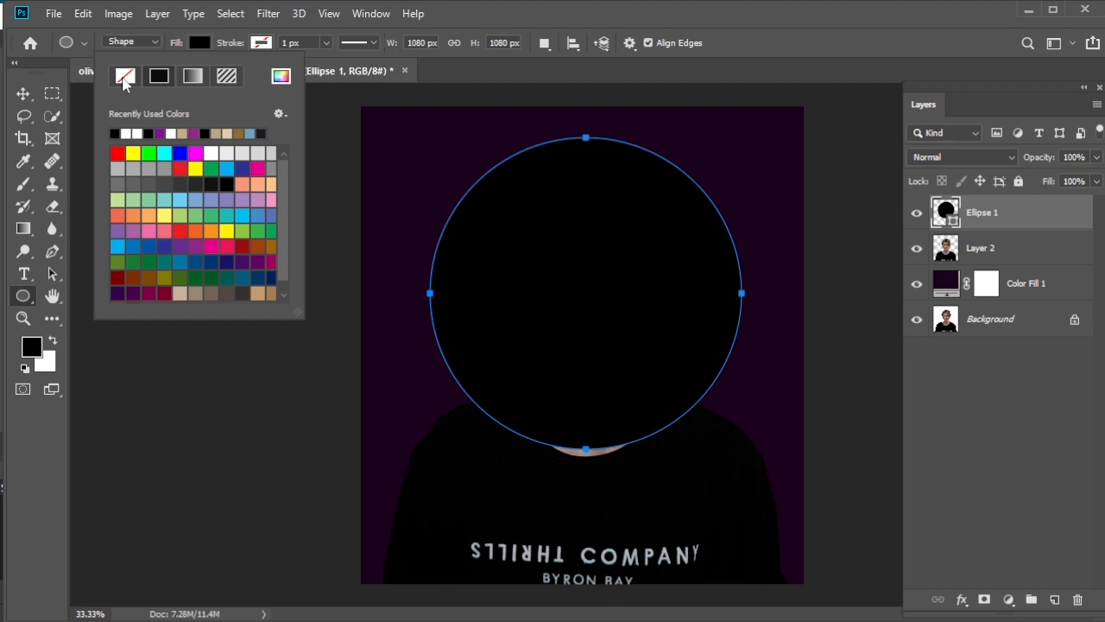
left_click(124, 78)
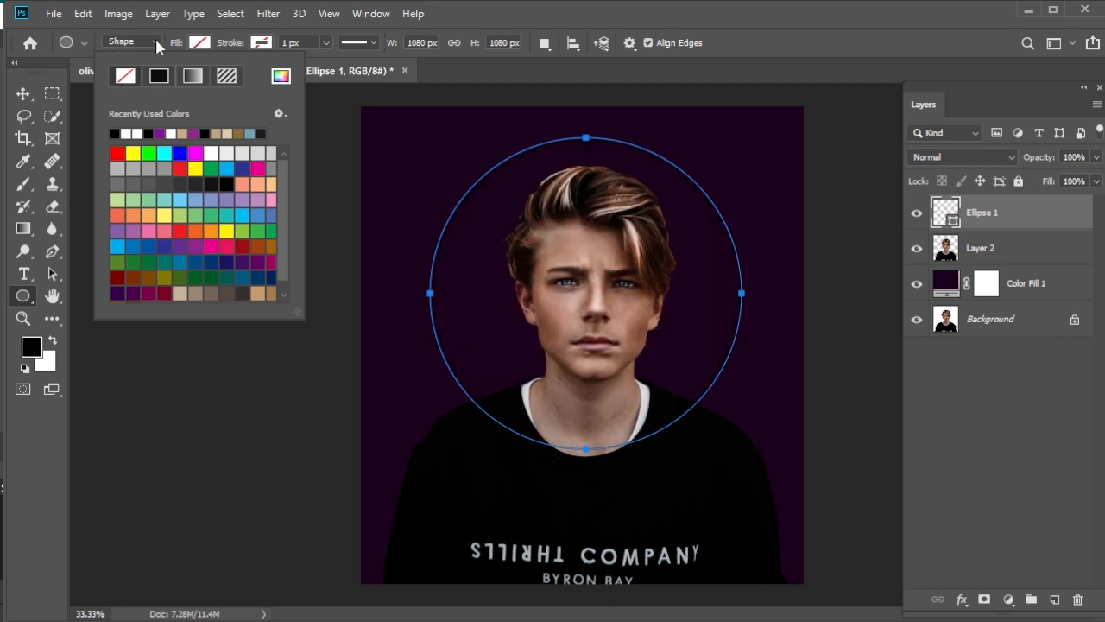
left_click(141, 41)
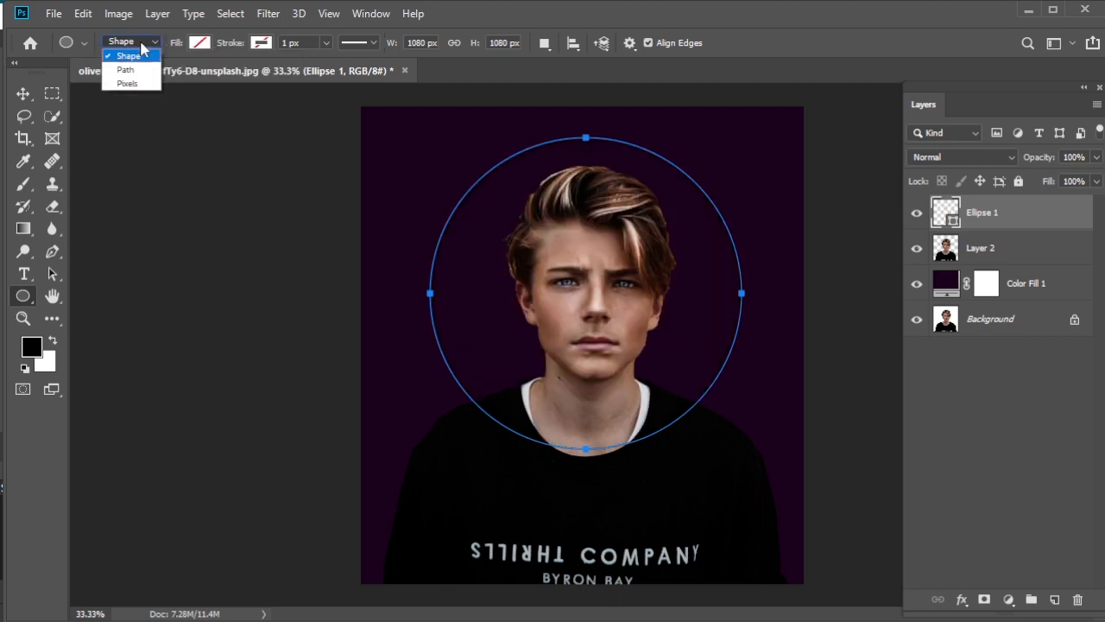
left_click(147, 49)
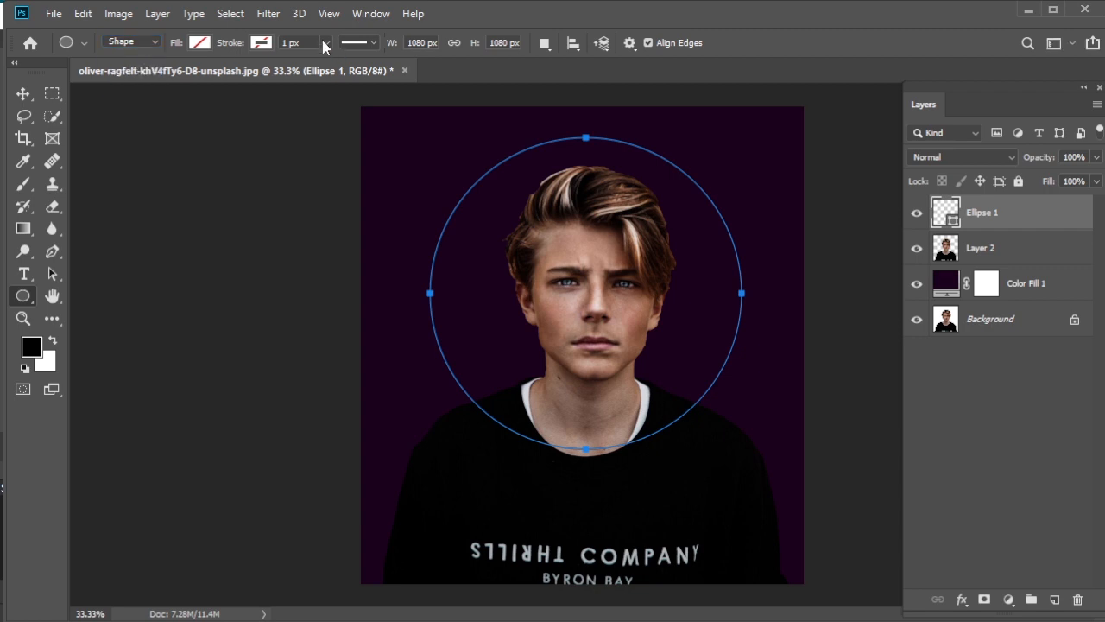
Give the circle a purple stroke about 31.35 px wide and move the ring slightly upward around the head
left_click(262, 44)
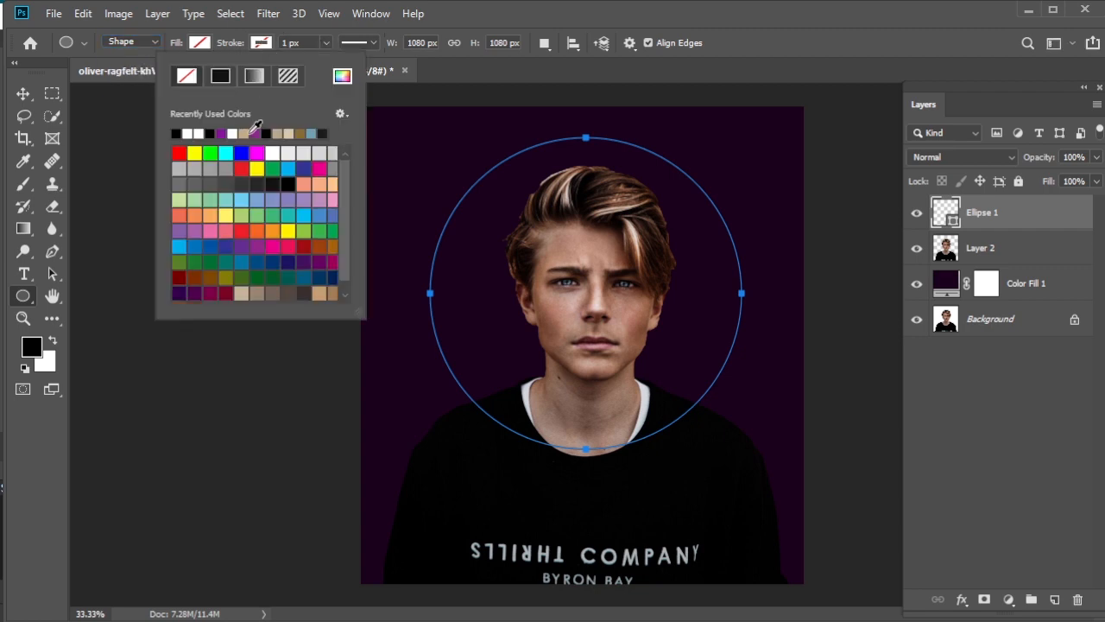
left_click(257, 245)
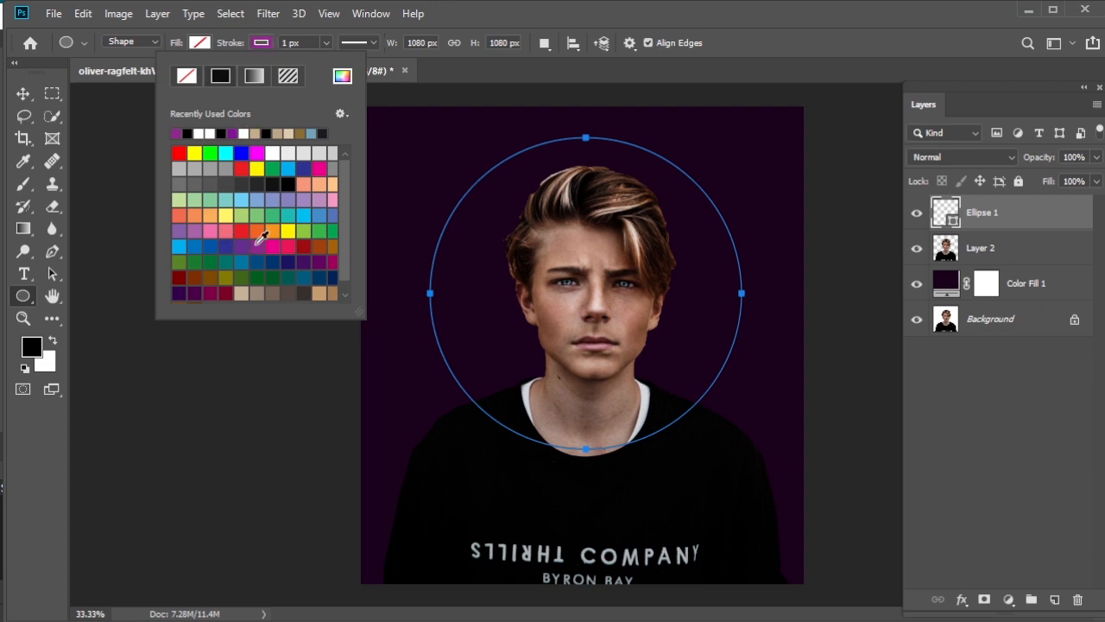
left_click(308, 42)
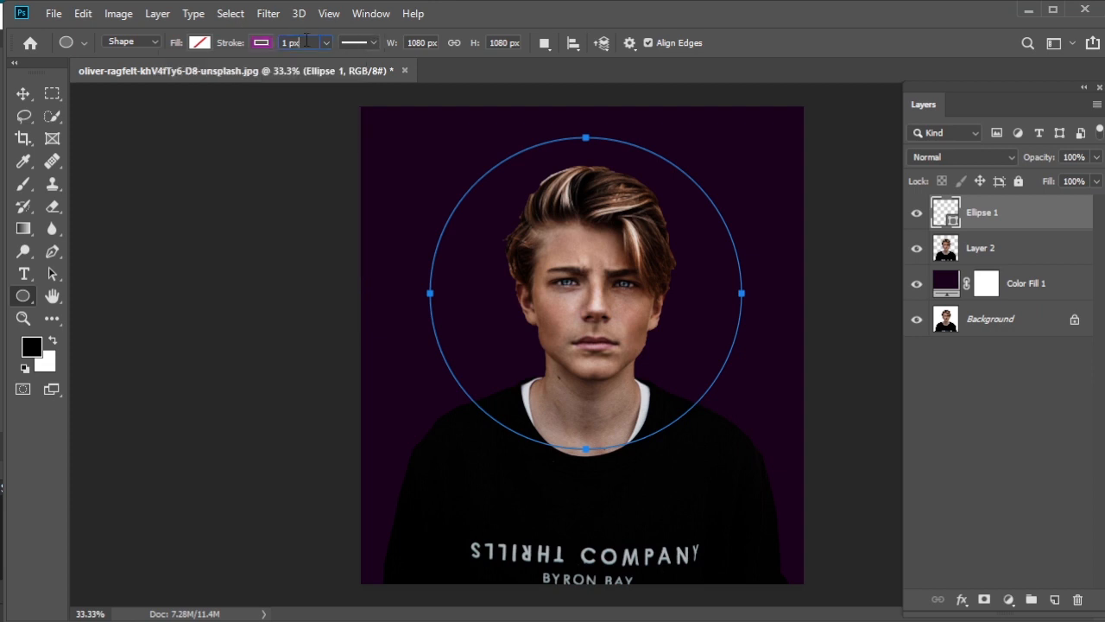
left_click(325, 42)
left_click_drag(327, 66, 366, 62)
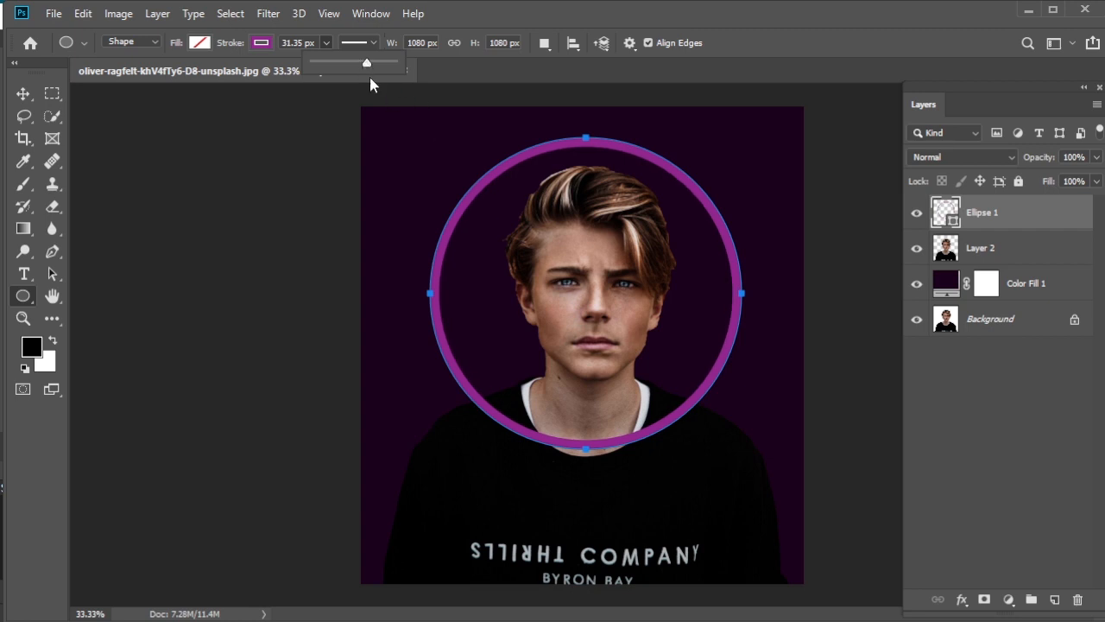
left_click(325, 40)
left_click(24, 94)
left_click_drag(605, 155, 607, 145)
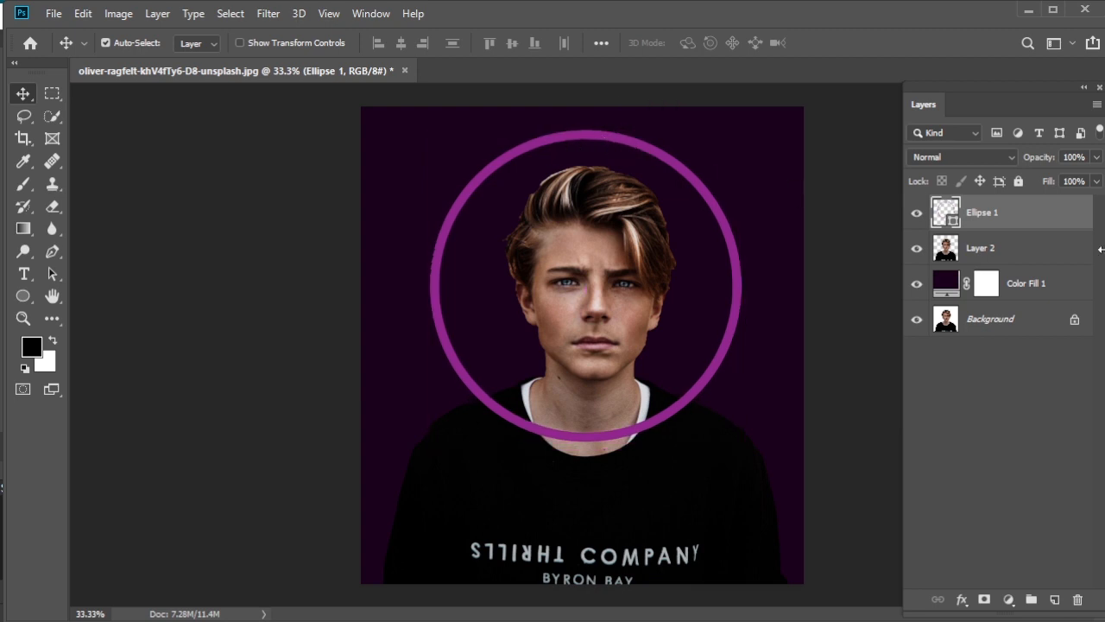
Add an Outer Glow layer style to the ring with the Linear Dodge (Add) blend mode
right_click(997, 218)
left_click(892, 145)
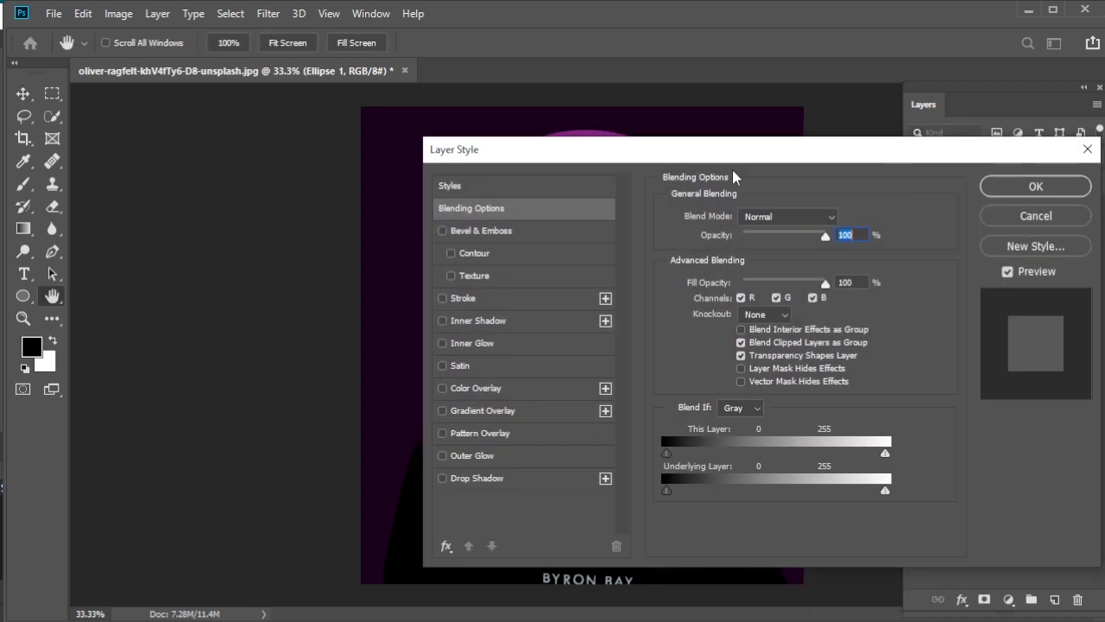
left_click_drag(475, 161, 664, 138)
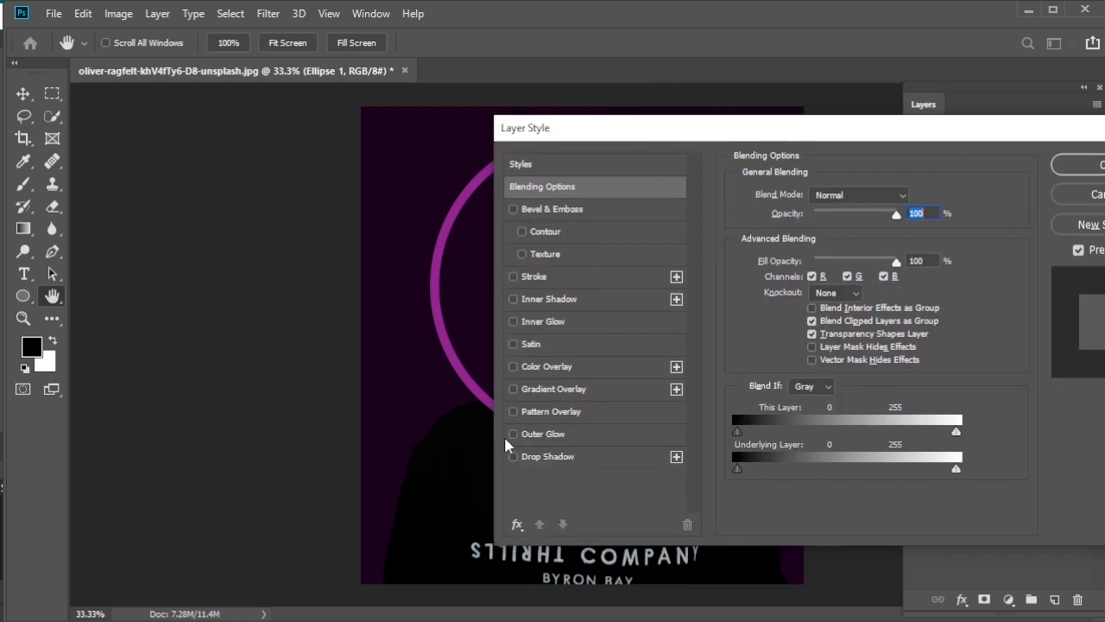
left_click(543, 435)
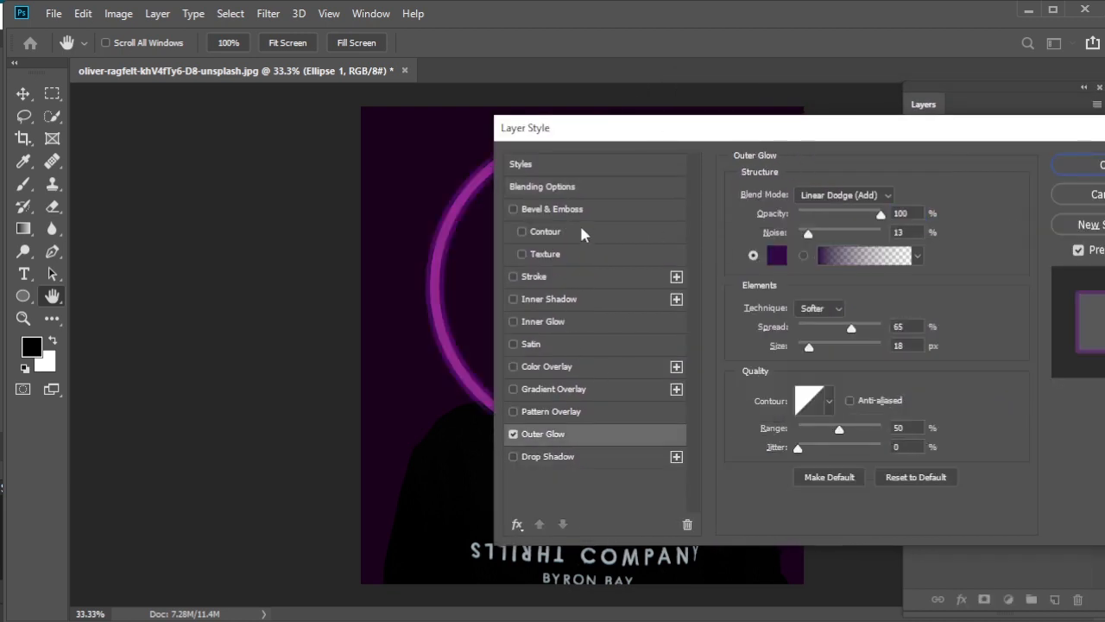
left_click_drag(578, 141, 695, 141)
left_click(950, 197)
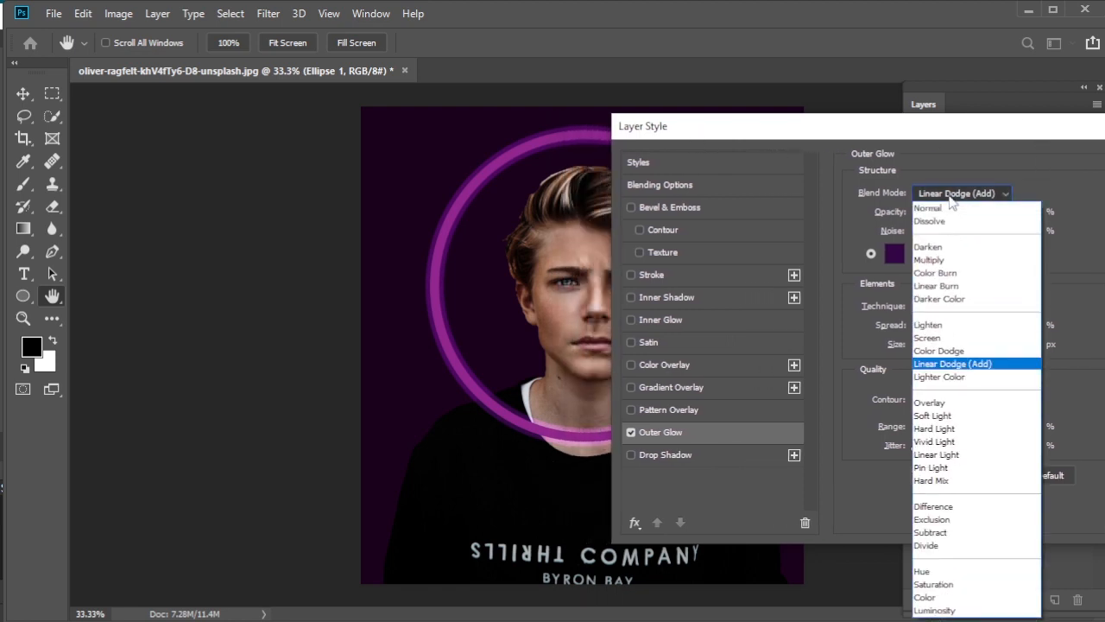
left_click(957, 364)
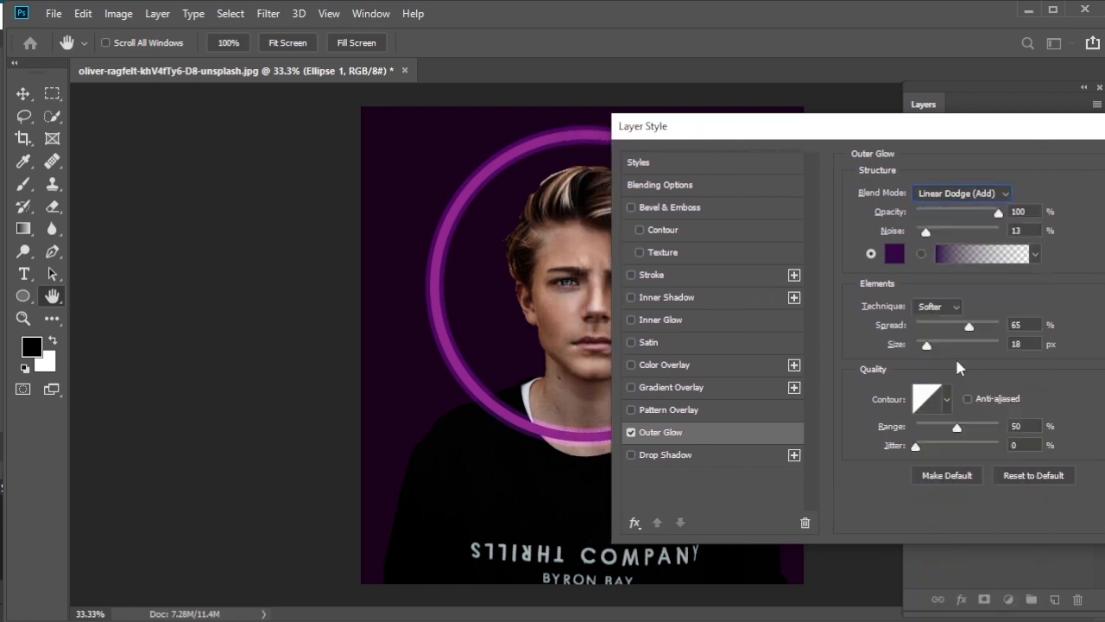
Set the outer glow's color to purple #4a0567, its spread to 43% and its size to 21 px
left_click(896, 252)
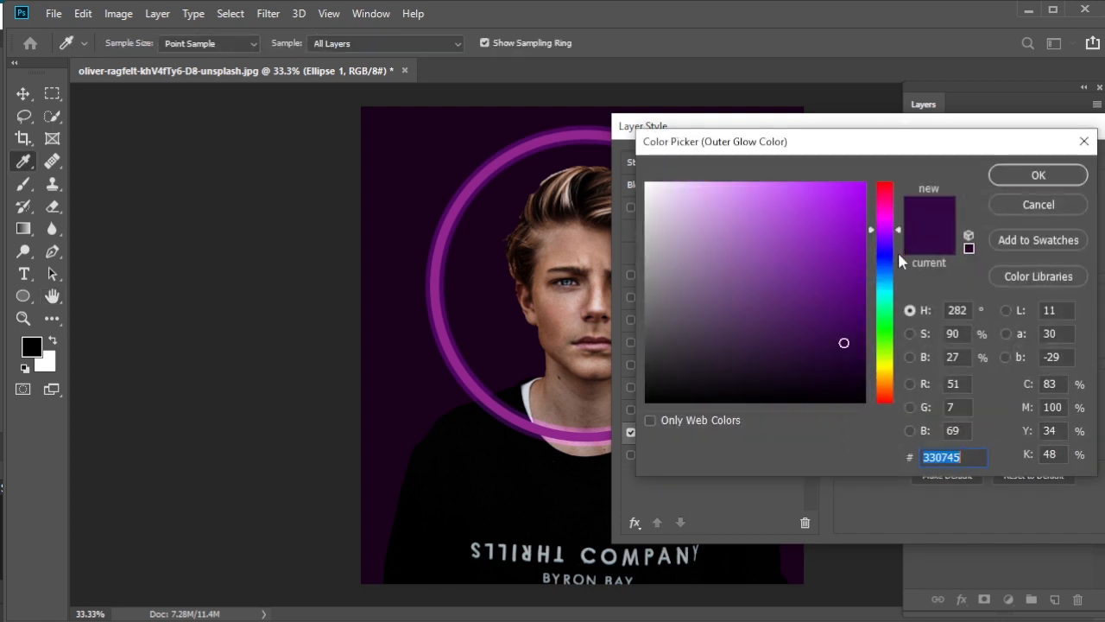
left_click(839, 326)
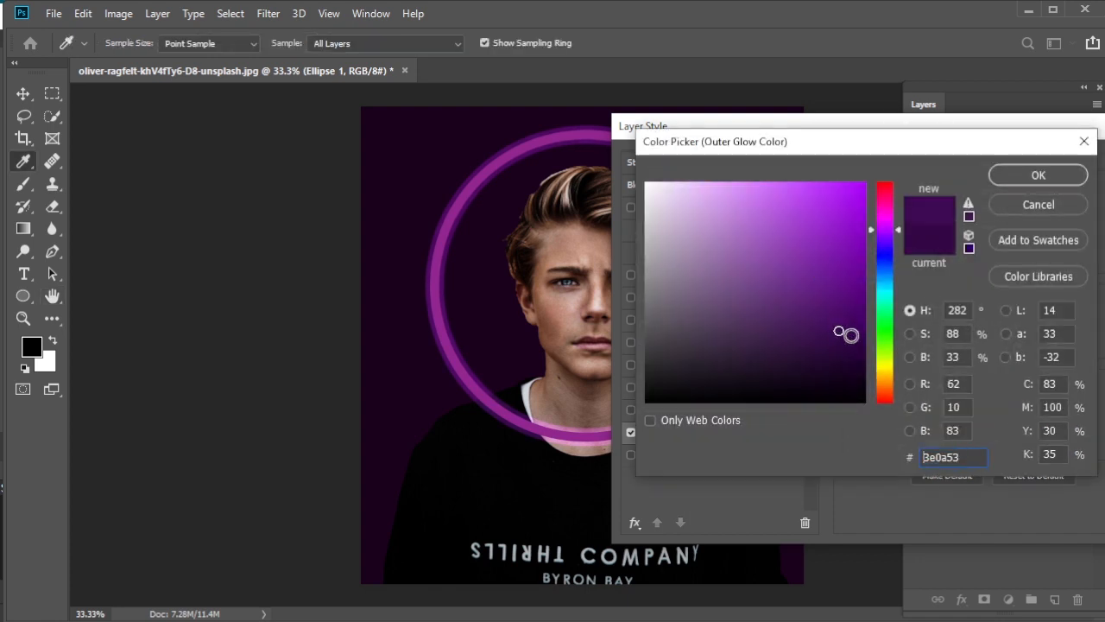
left_click(851, 322)
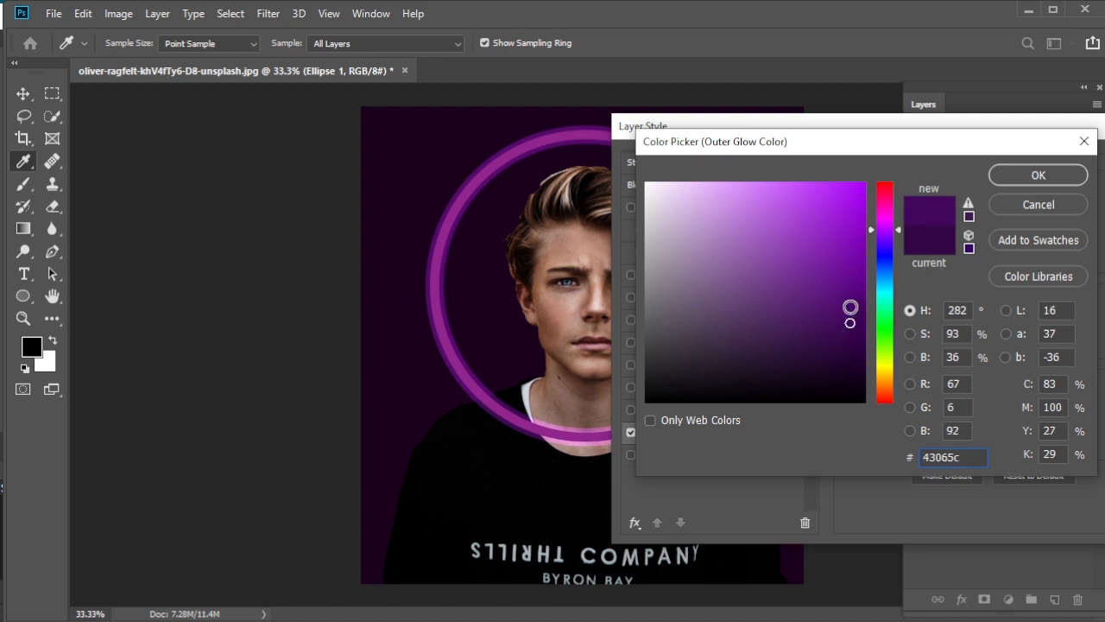
left_click(850, 307)
left_click(850, 294)
left_click(855, 314)
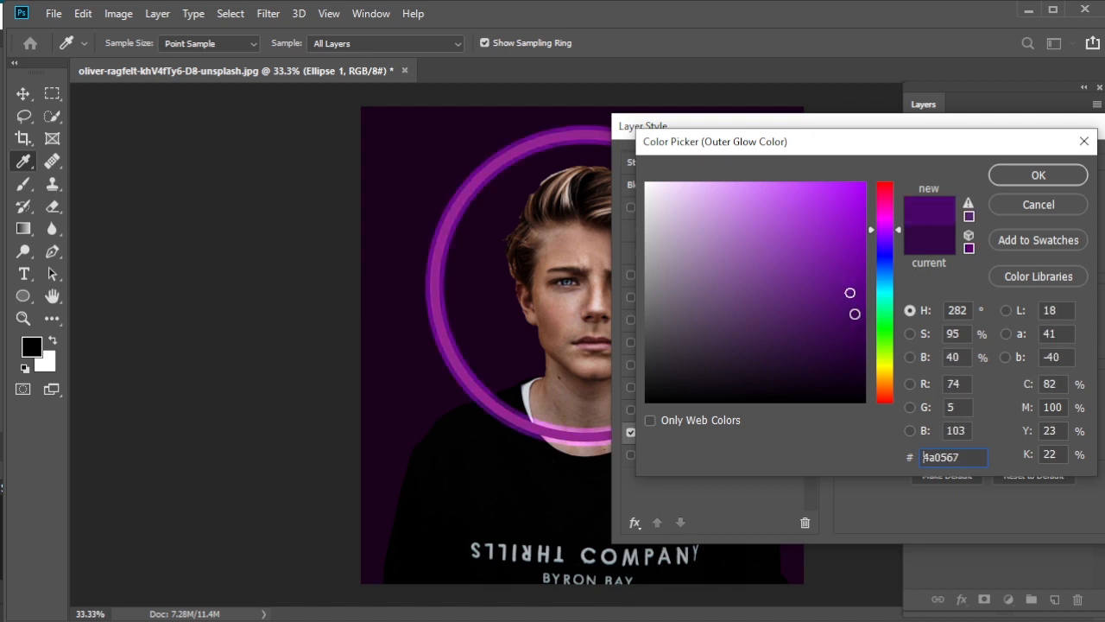
left_click(1014, 174)
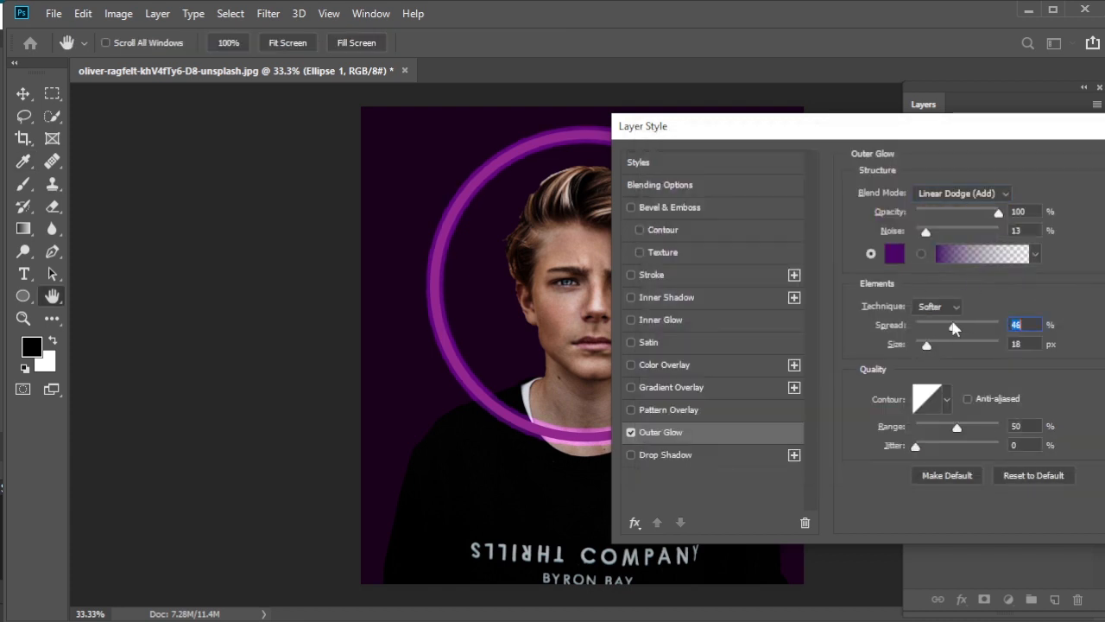
left_click_drag(929, 344, 928, 346)
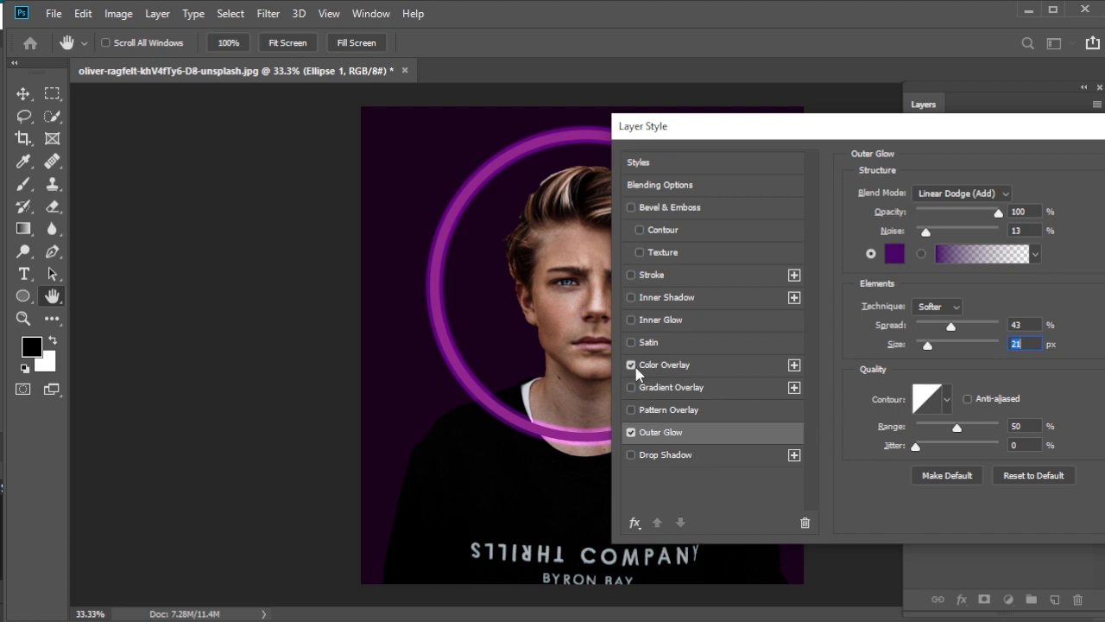
Change the color of the ring's Color Overlay effect to purple #892e7b
left_click(679, 366)
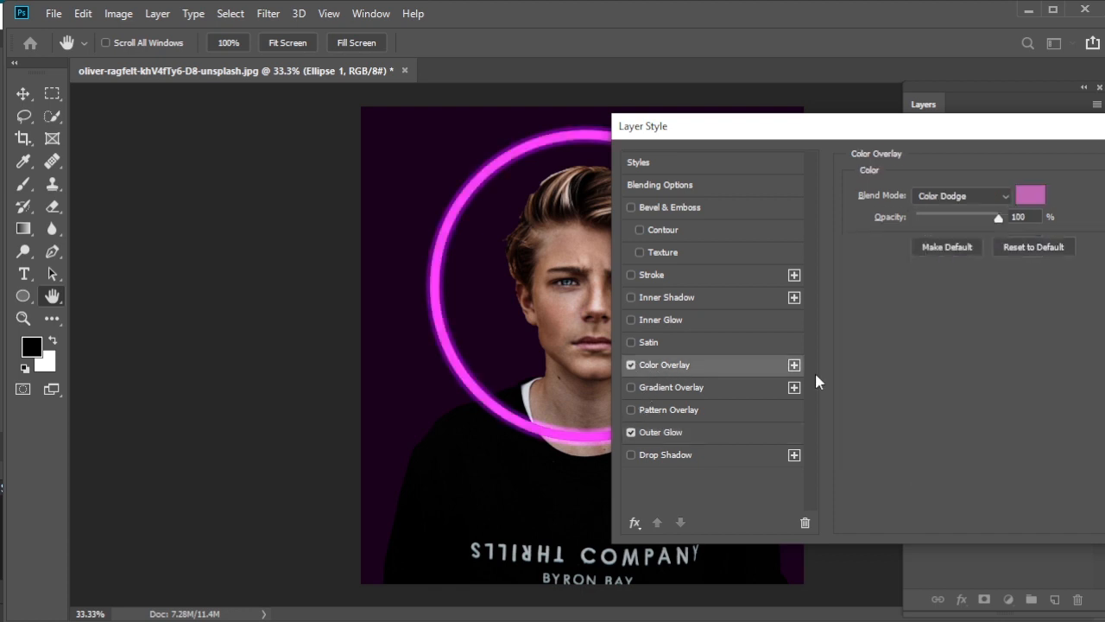
left_click(1030, 197)
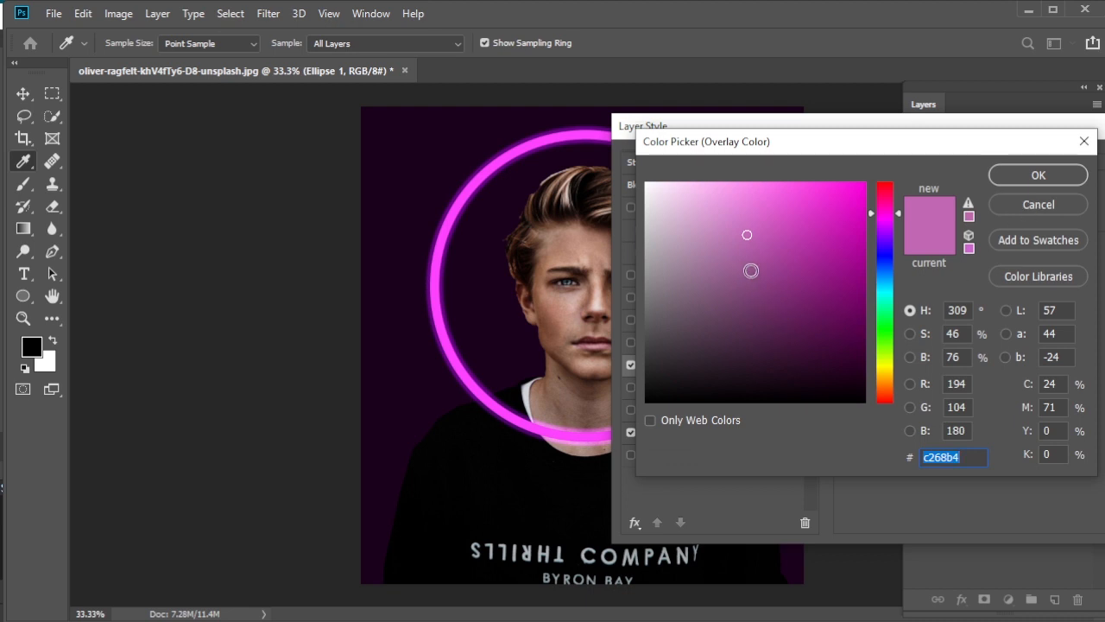
left_click(773, 285)
left_click_drag(773, 285, 791, 283)
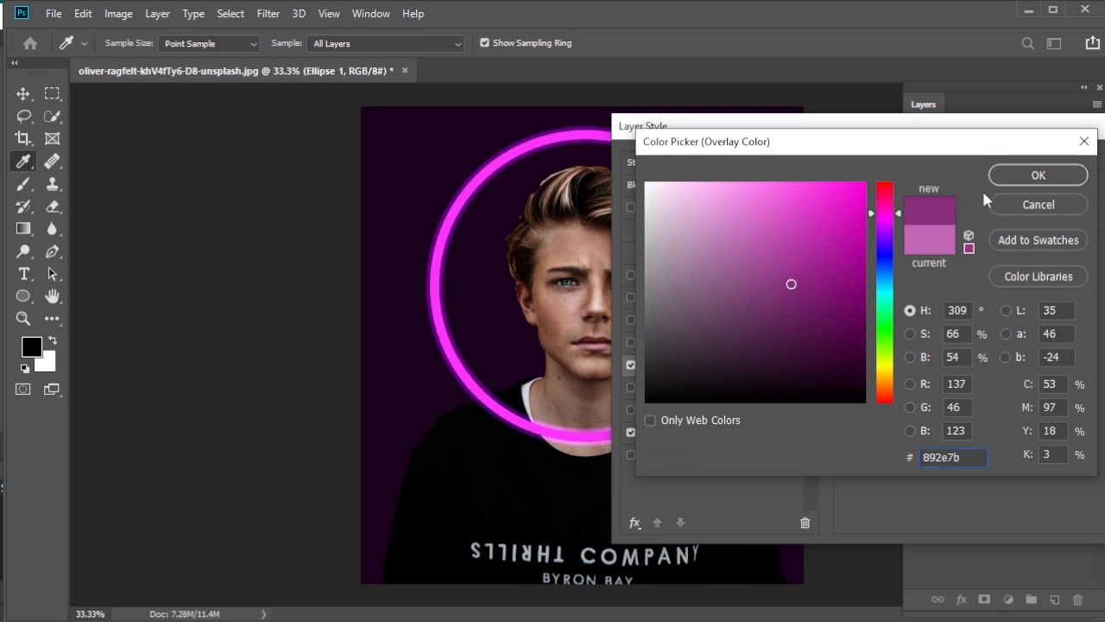
left_click(1004, 174)
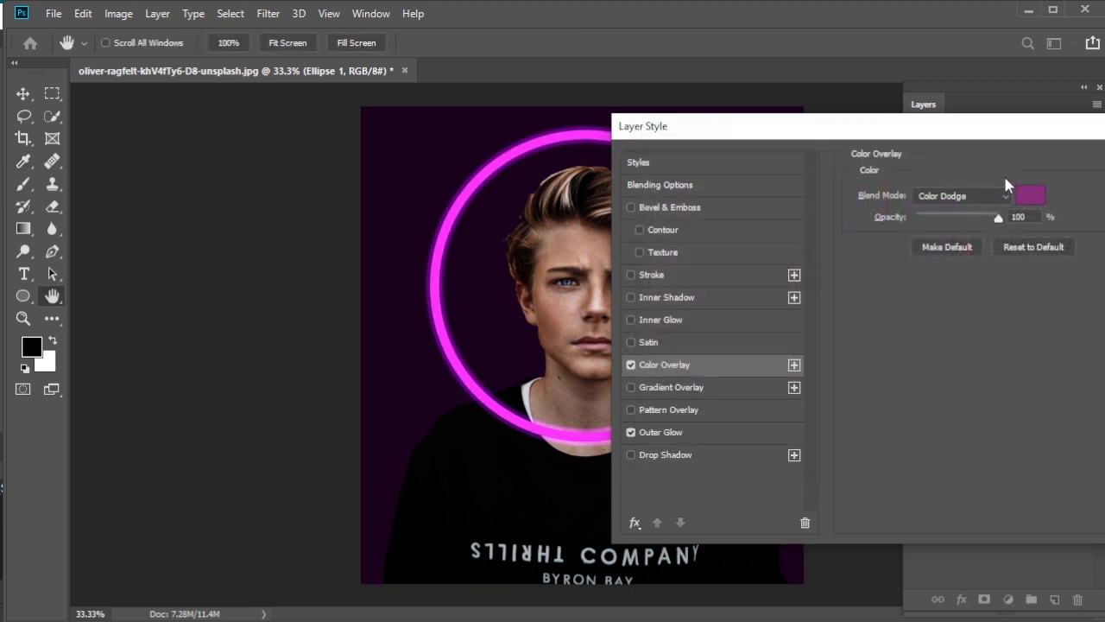
Keep the color overlay in Color Dodge mode, set its opacity to 29% and apply the layer style
left_click(958, 197)
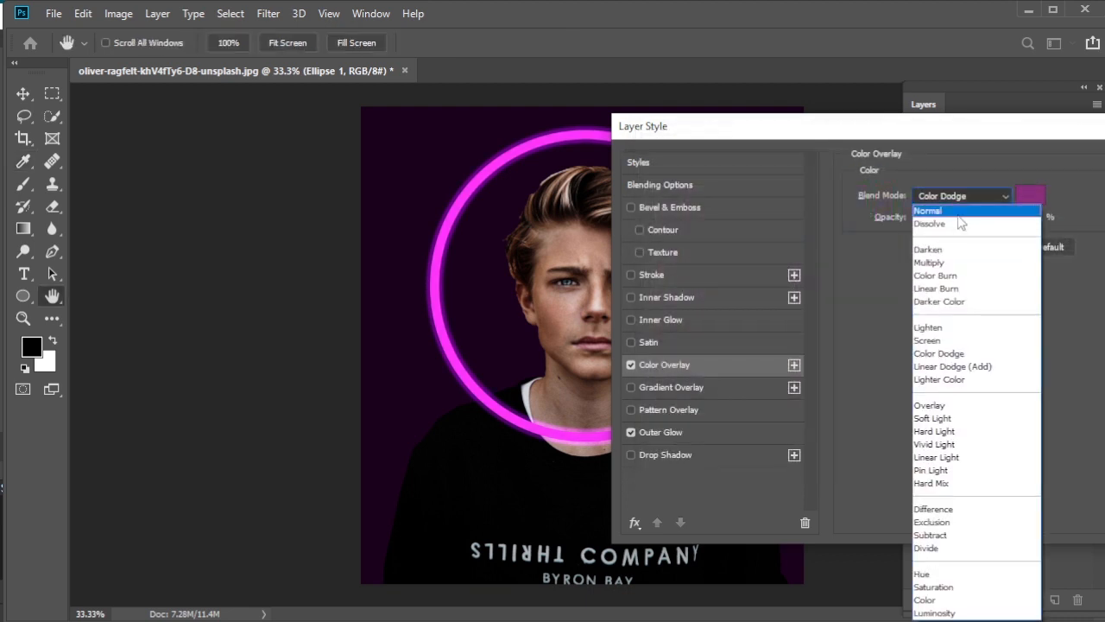
left_click(961, 354)
left_click(960, 220)
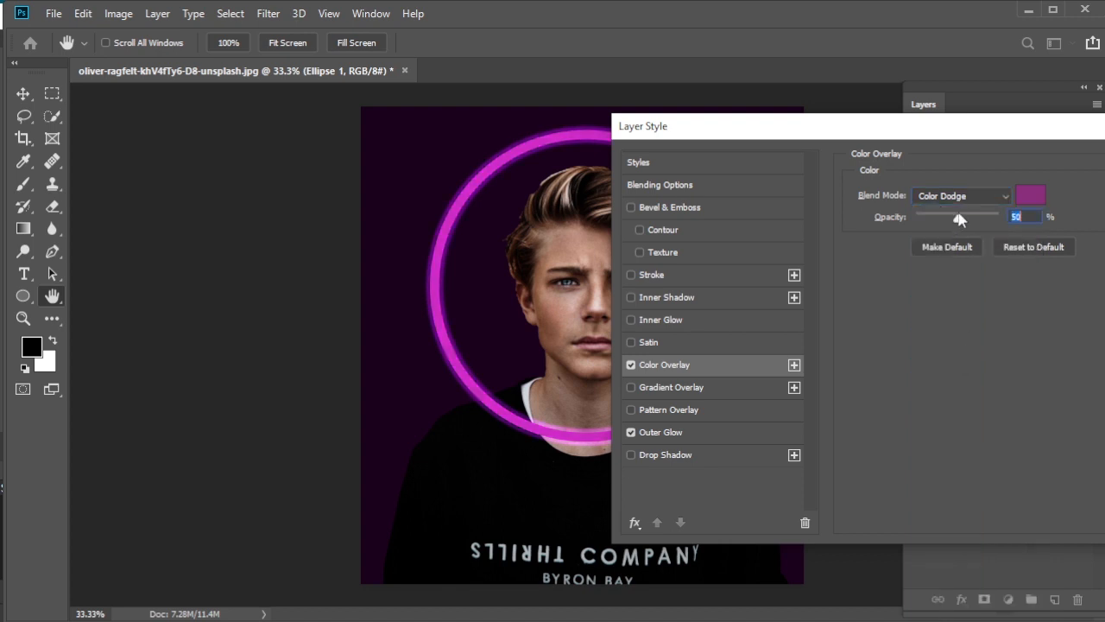
left_click_drag(960, 220, 941, 219)
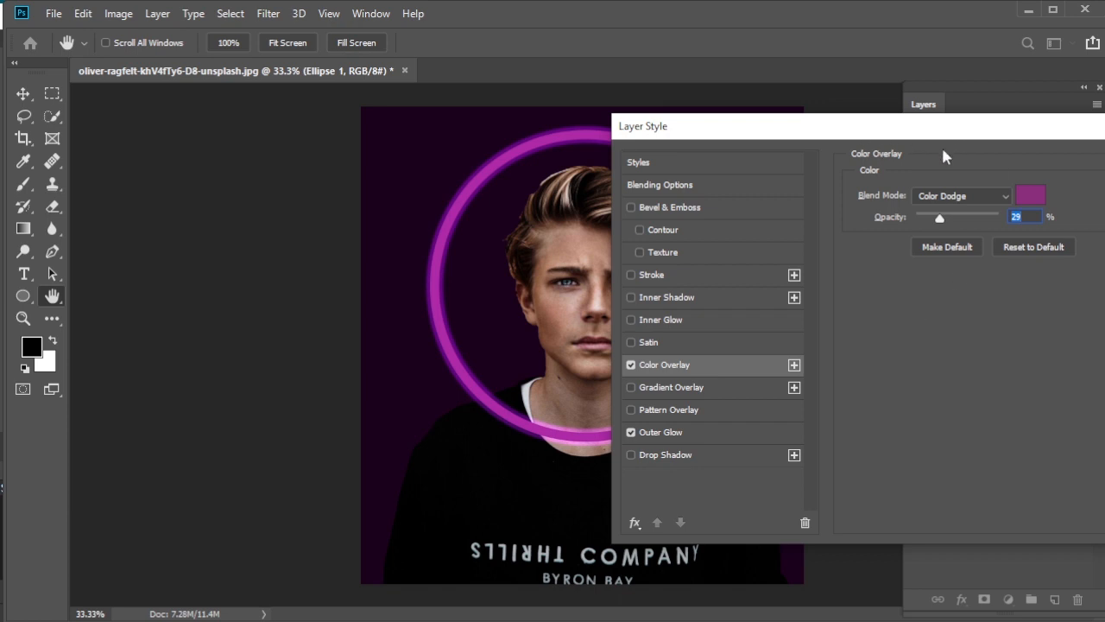
left_click_drag(999, 131, 738, 130)
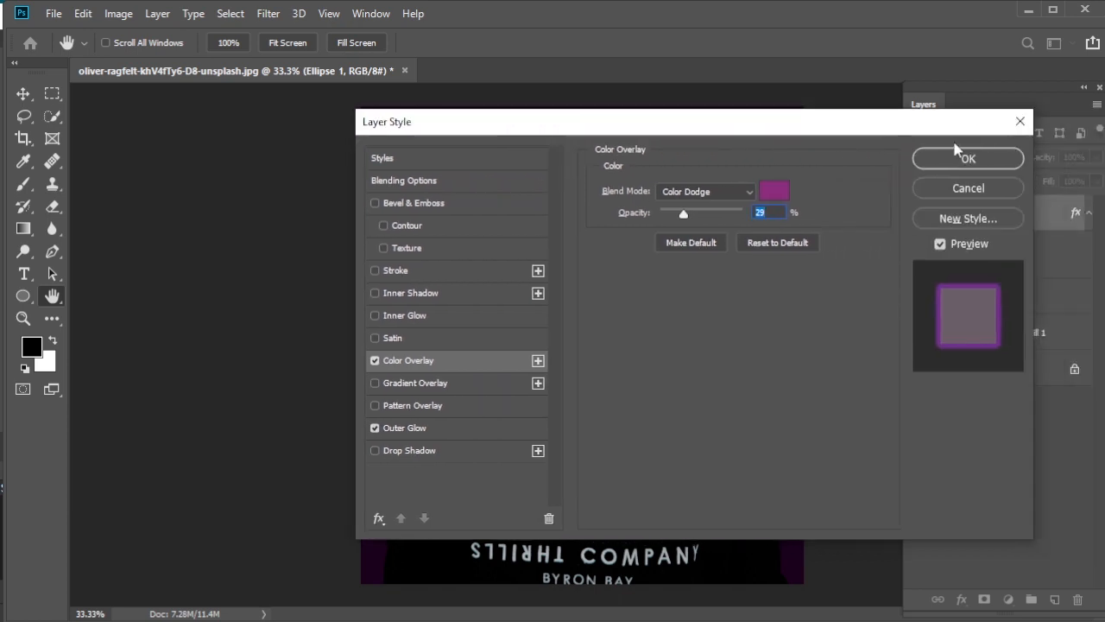
left_click(967, 160)
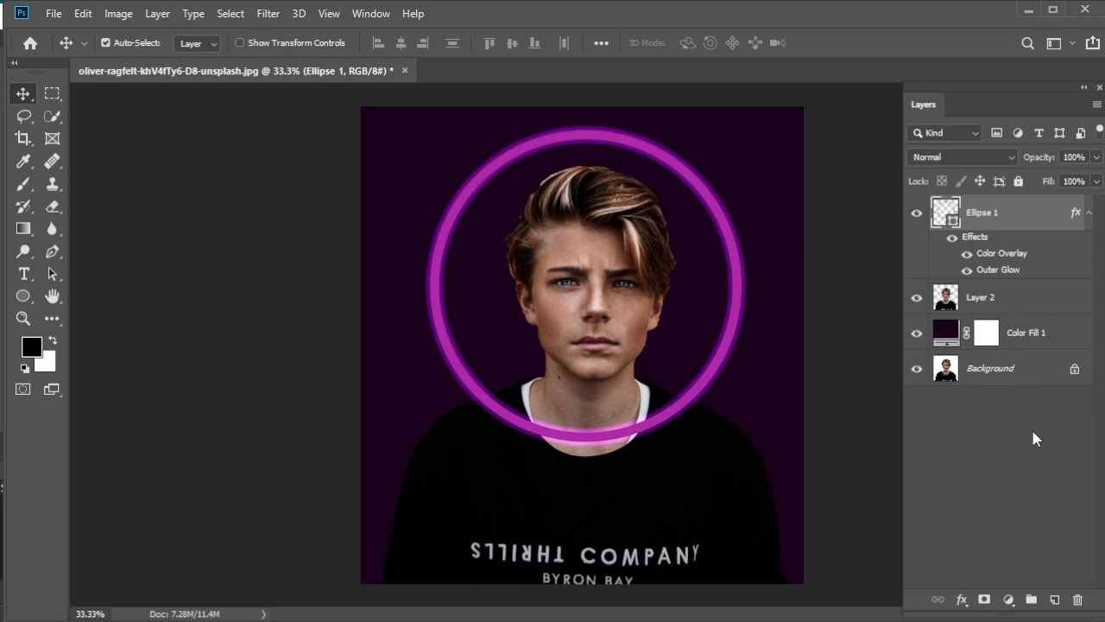
Move the man's cutout layer above the ring and add a new empty layer between them
left_click(989, 303)
left_click_drag(1024, 303, 997, 211)
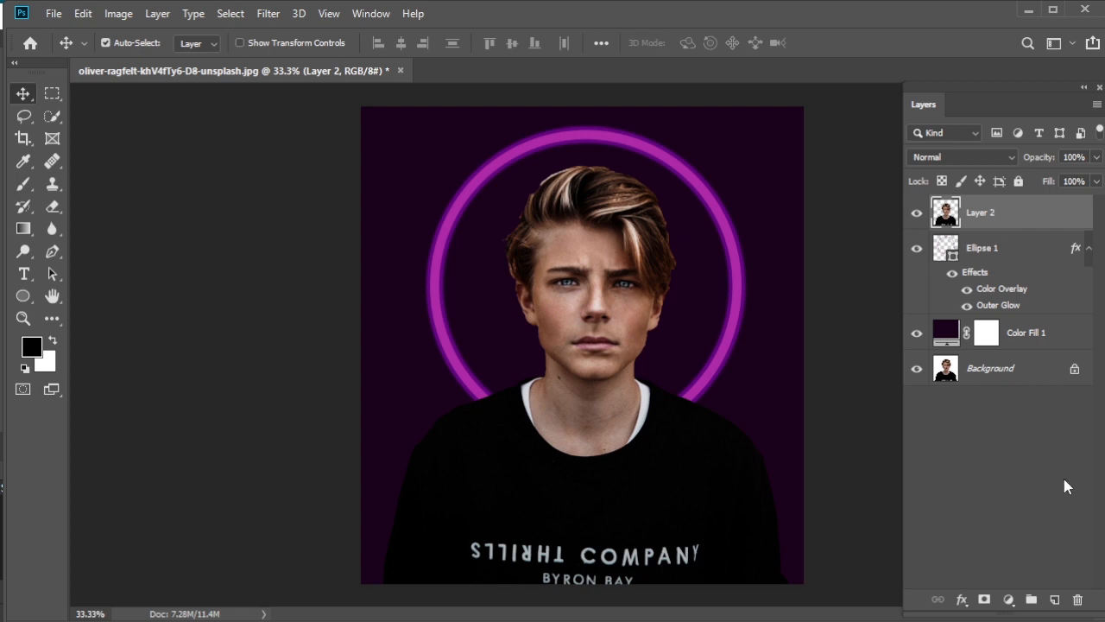
left_click(1001, 256)
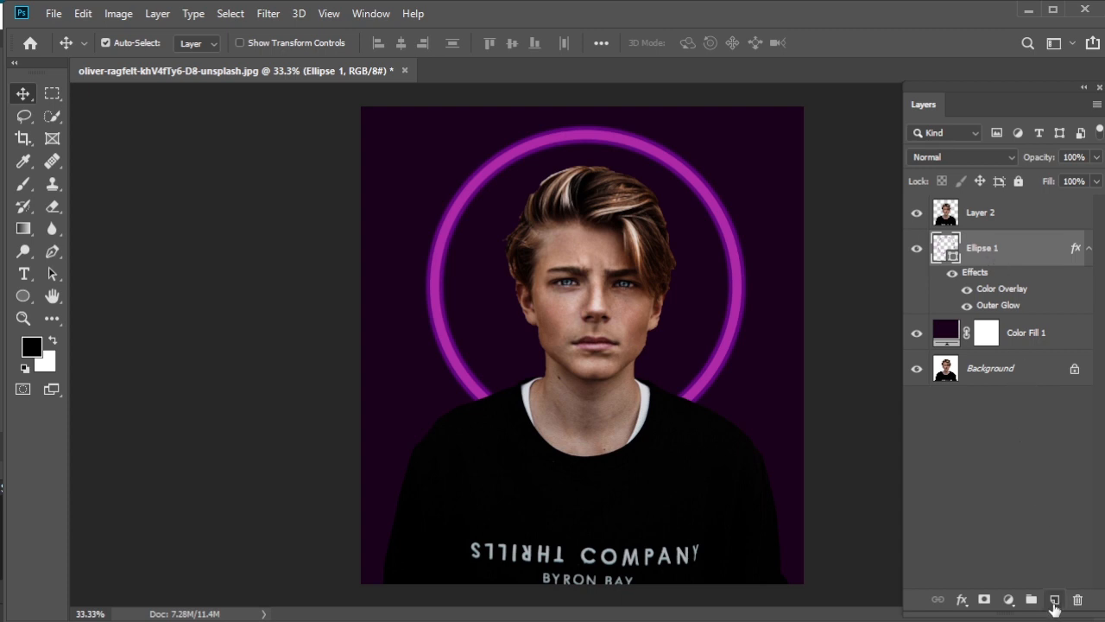
left_click(1054, 599)
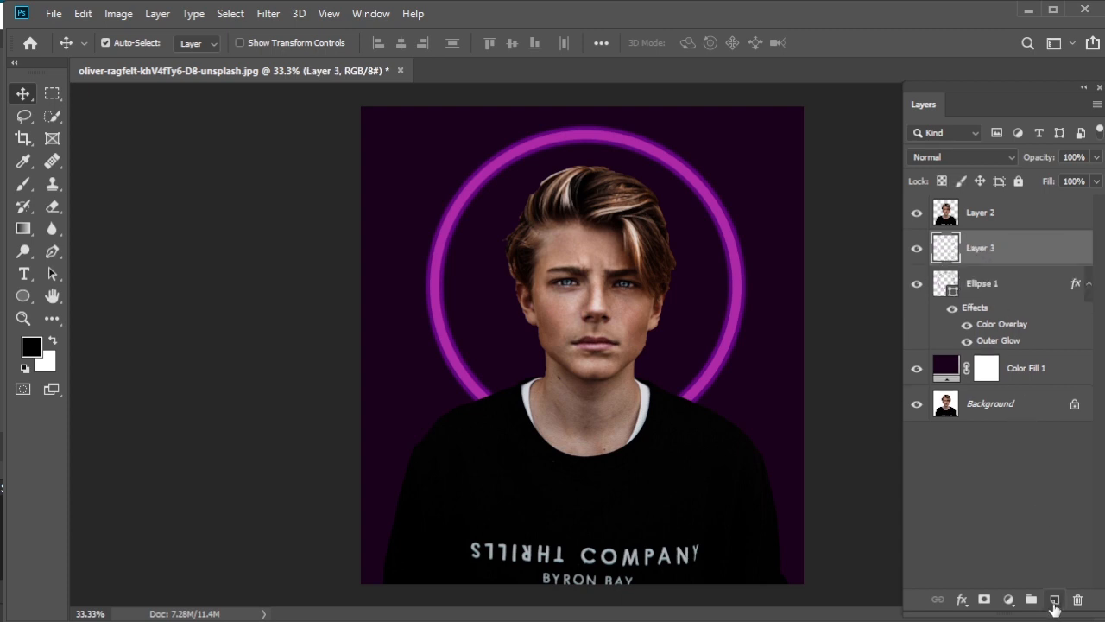
Choose the Brush tool and set the foreground color to purple #7f1e8d
left_click(21, 187)
left_click(91, 184)
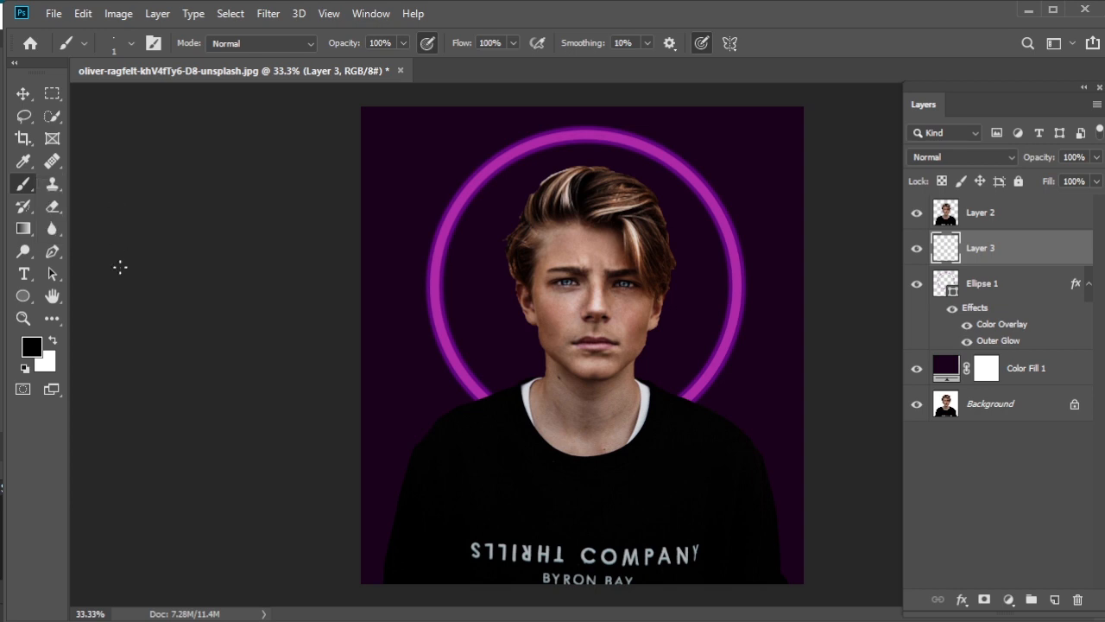
left_click(32, 354)
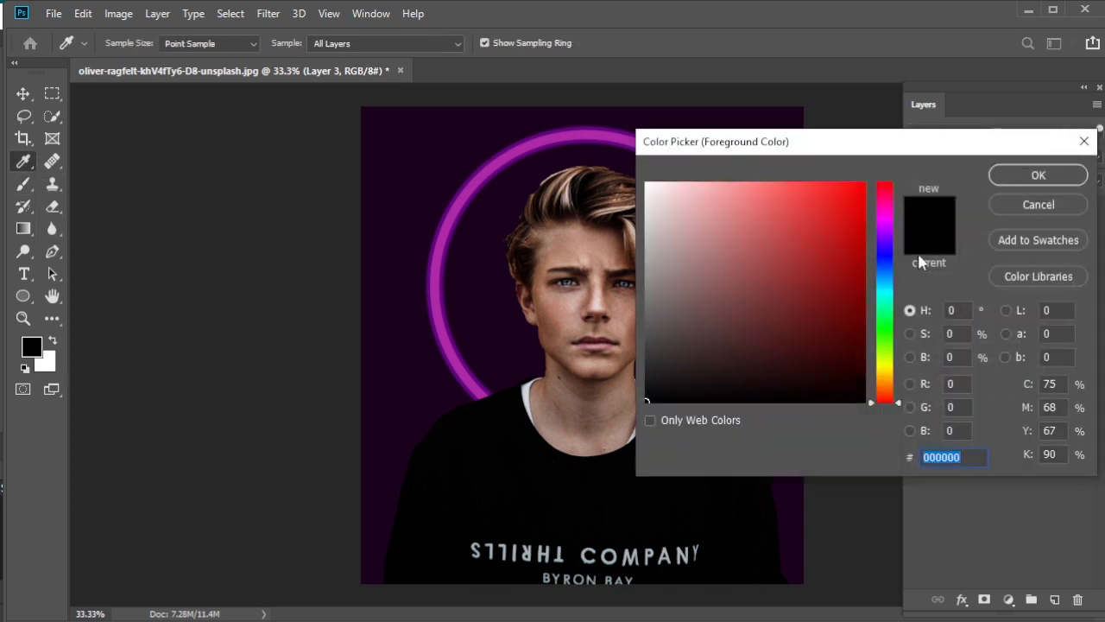
left_click(885, 223)
left_click(834, 320)
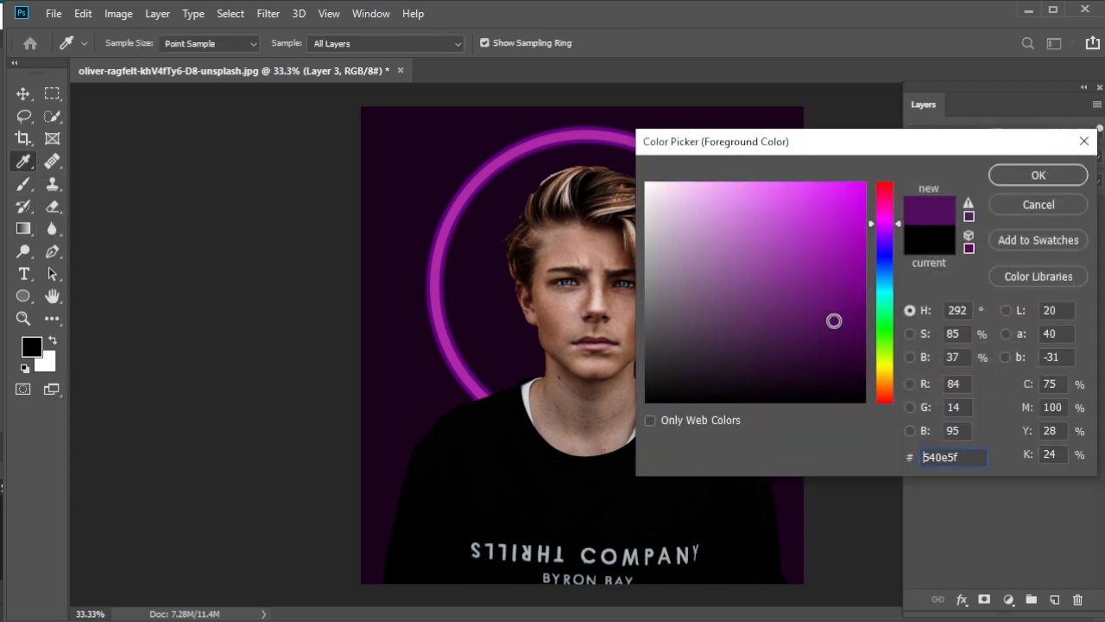
left_click_drag(834, 320, 818, 281)
left_click(1053, 174)
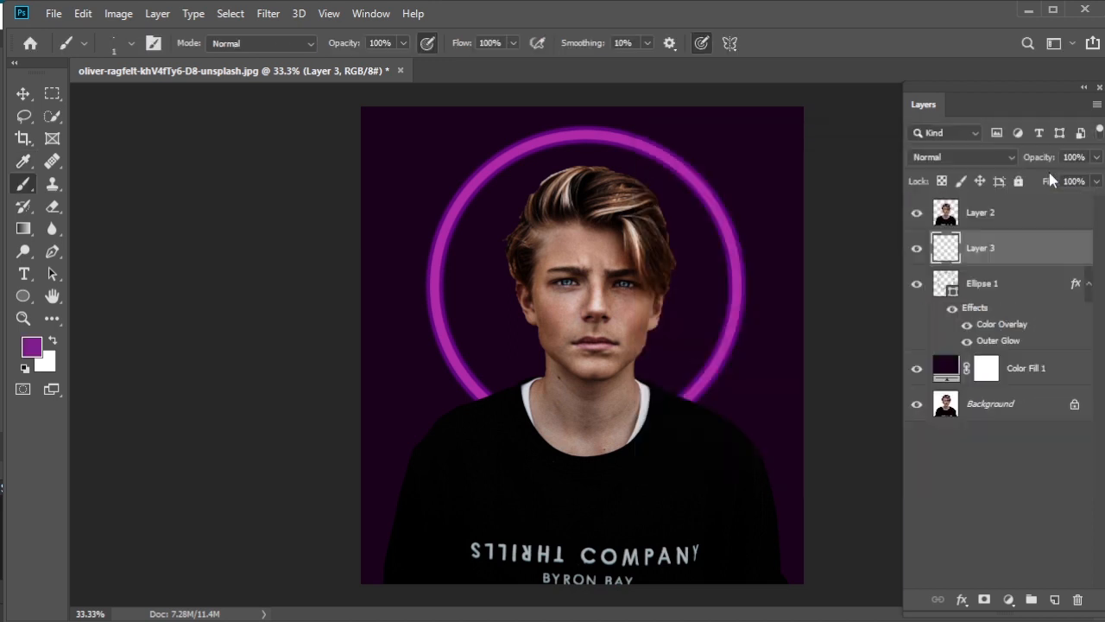
Pick a soft round brush with a size of 480 px and 0% hardness
left_click(132, 45)
left_click_drag(120, 99, 200, 102)
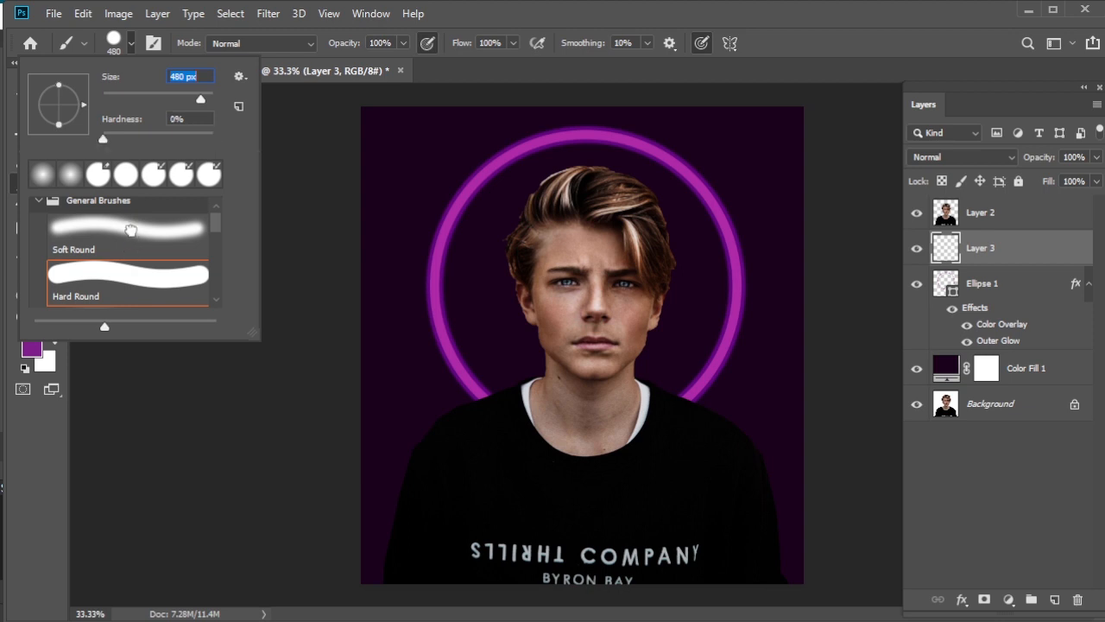
left_click(129, 235)
left_click(42, 175)
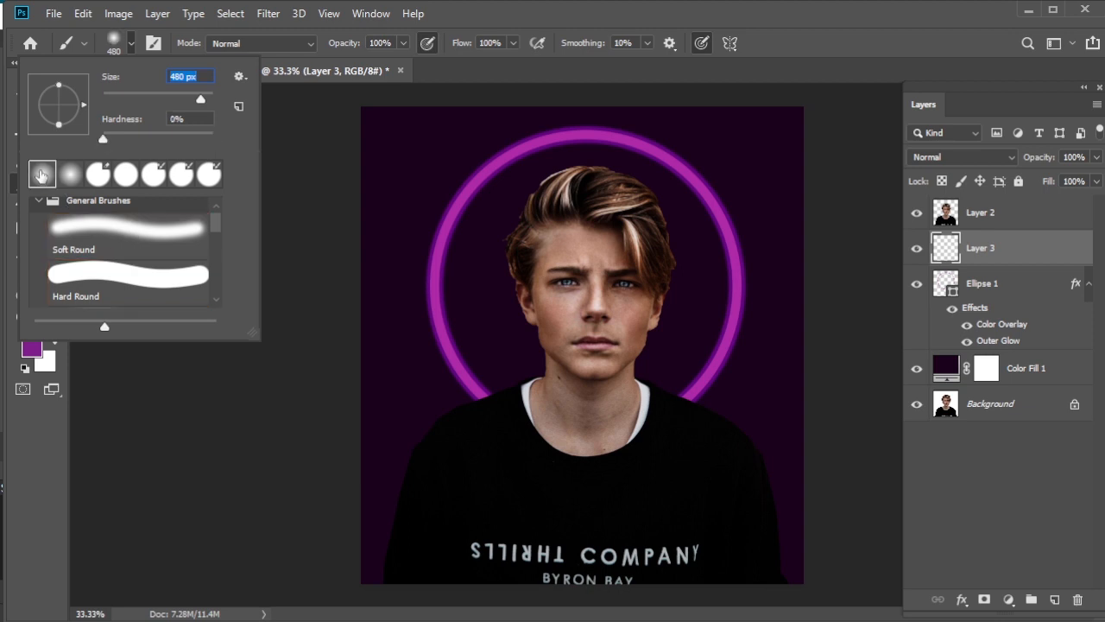
left_click(131, 41)
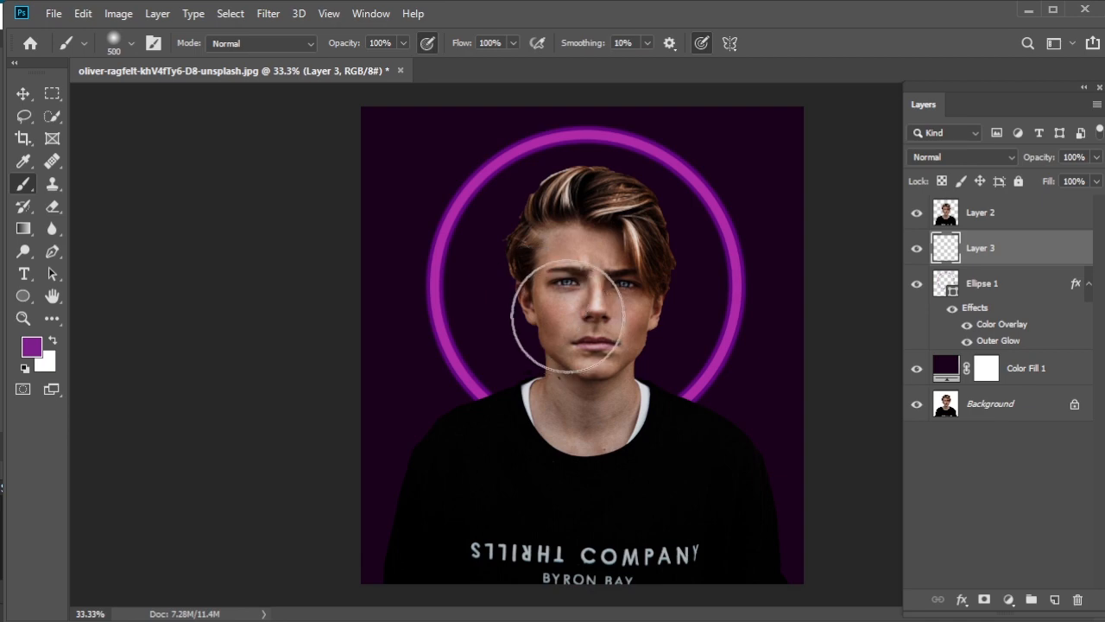
Enlarge the brush to 1900 px so that it spans the whole ring
key("bracketright")
key("bracketright")
key("bracketright")
key("bracketright")
key("bracketright")
key("bracketright")
key("bracketright")
key("bracketright")
key("bracketright")
key("bracketright")
key("bracketright")
key("bracketright")
key("bracketright")
key("bracketright")
key("bracketright")
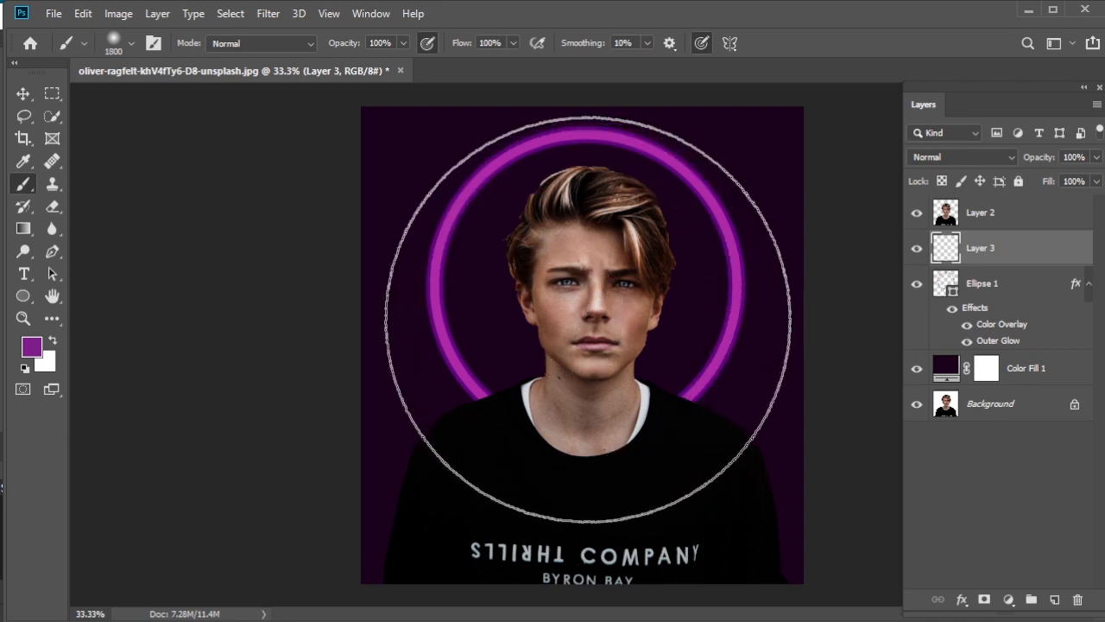
key("bracketleft")
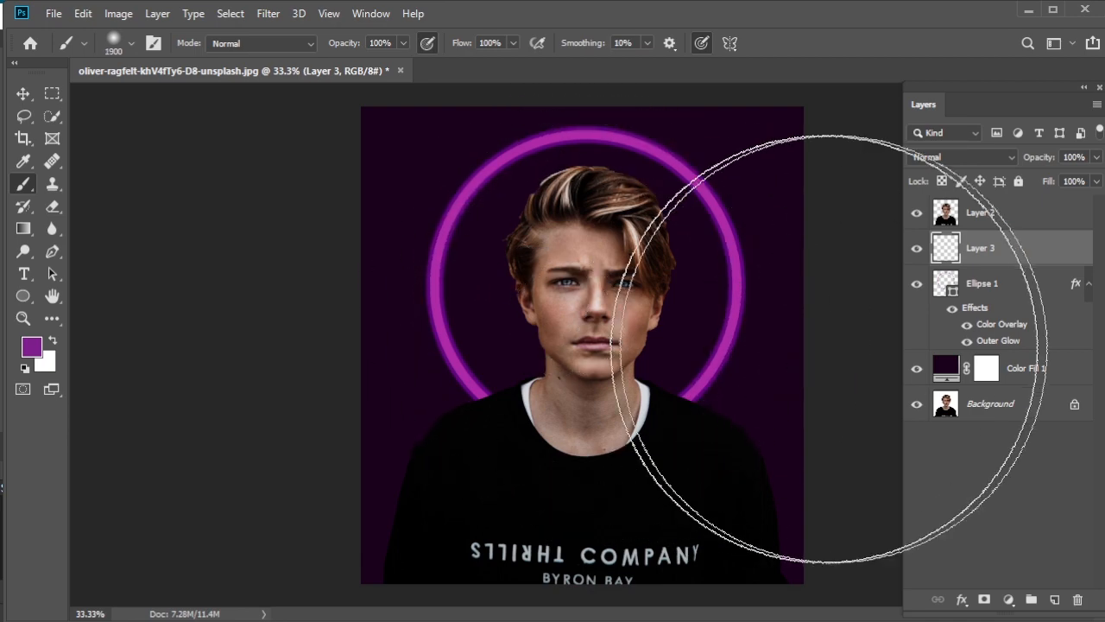
Hide the man's layer and paint one soft purple dab over the ring's middle at 87% flow
left_click(916, 220)
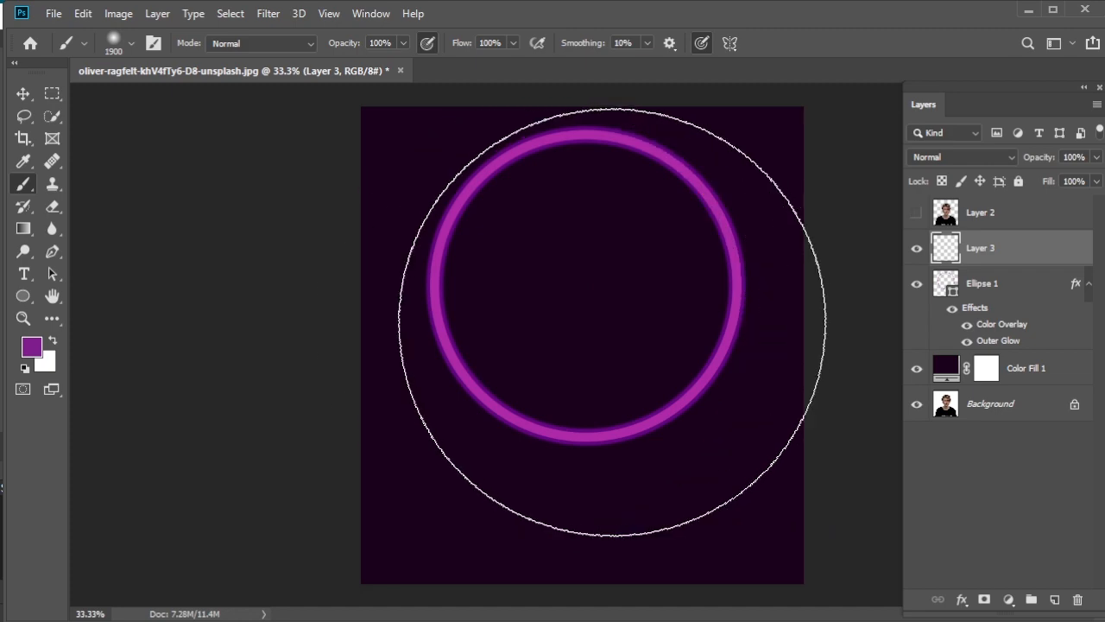
left_click_drag(513, 43, 482, 57)
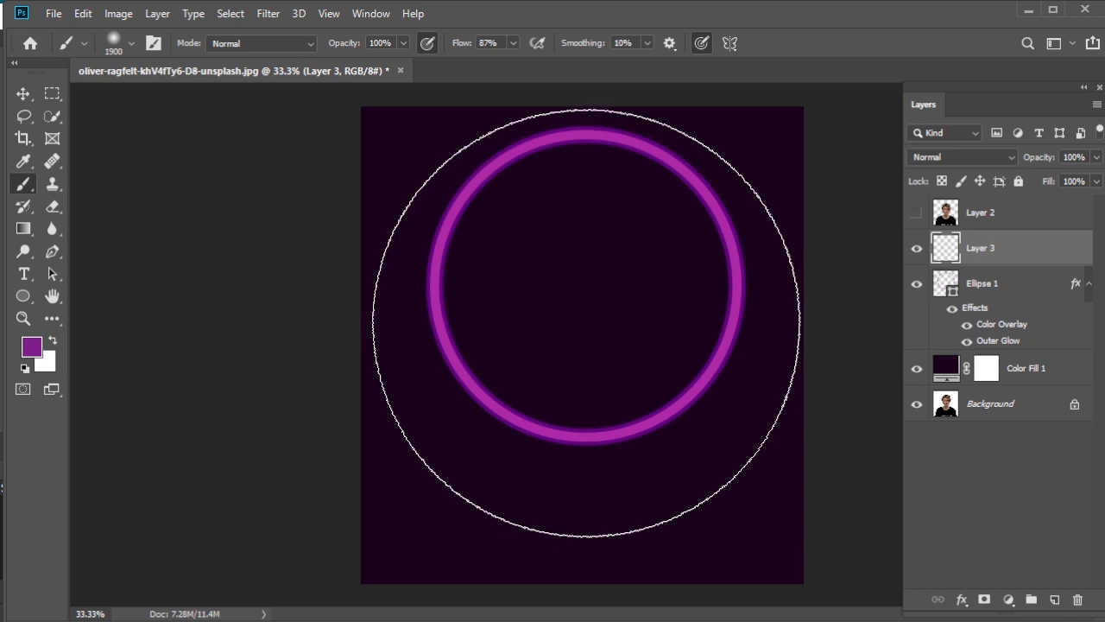
left_click(586, 323)
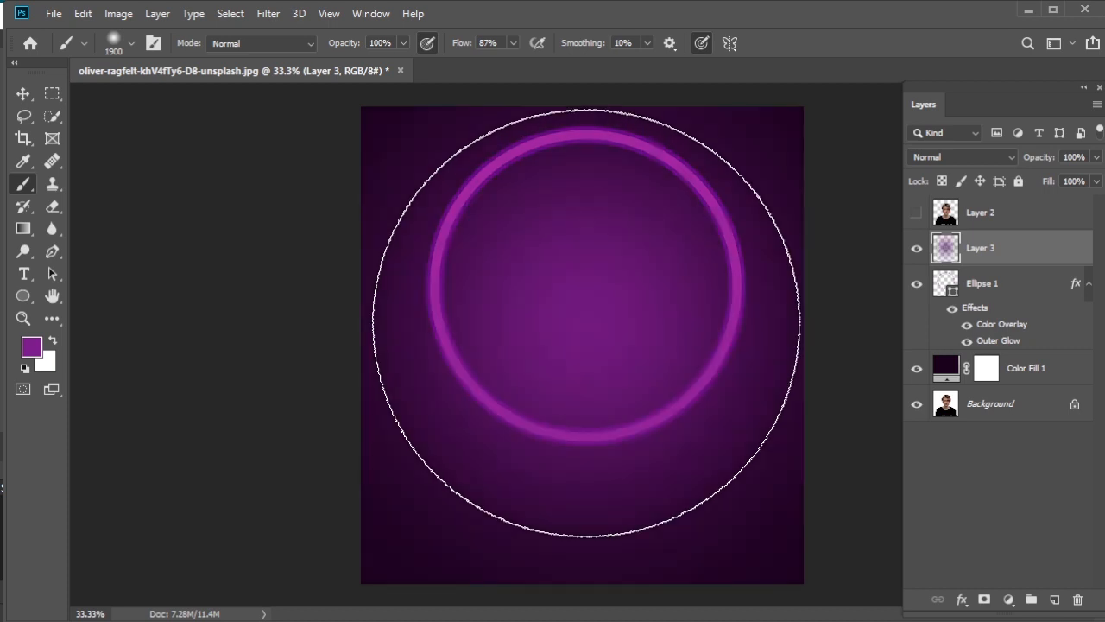
Lower the opacity of the painted purple glow layer to 46%
left_click(1096, 157)
left_click_drag(1077, 182, 1053, 183)
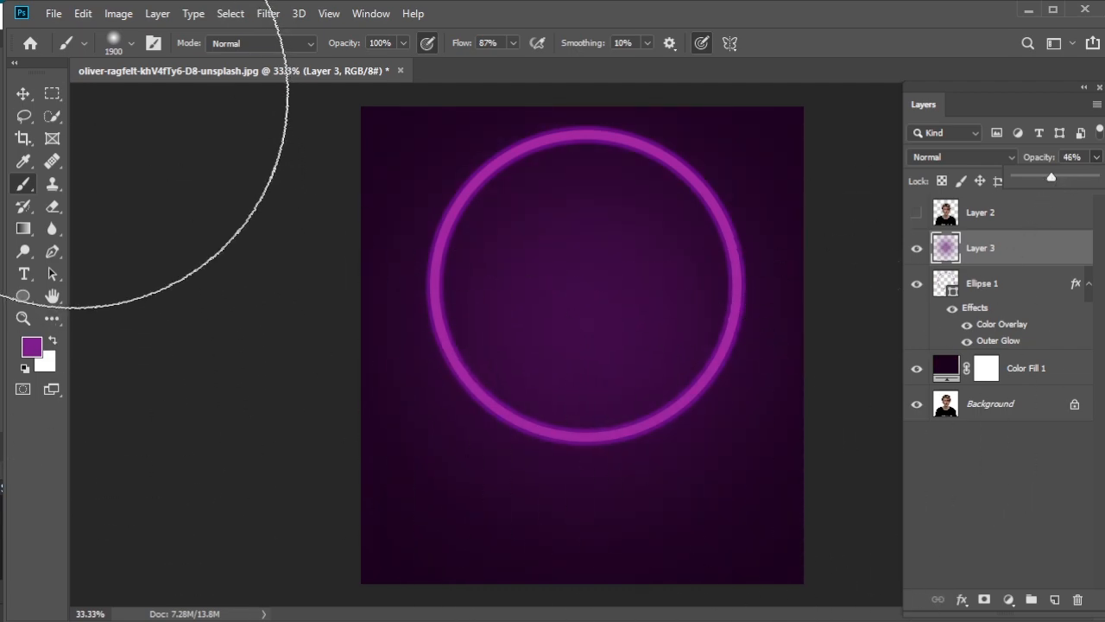
left_click(117, 247)
Reduce the brush size to 400 px and show the man's layer again
key("bracketleft")
key("bracketleft")
key("bracketleft")
key("bracketleft")
key("bracketleft")
key("bracketleft")
key("bracketleft")
key("bracketleft")
key("bracketleft")
key("bracketleft")
key("bracketleft")
key("bracketleft")
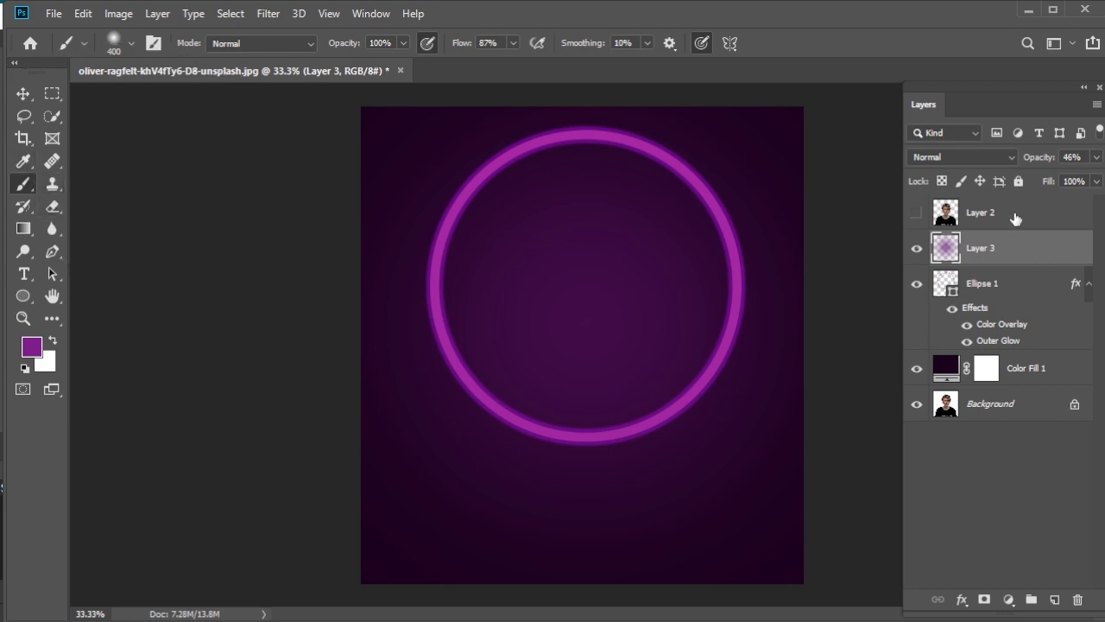
left_click(918, 215)
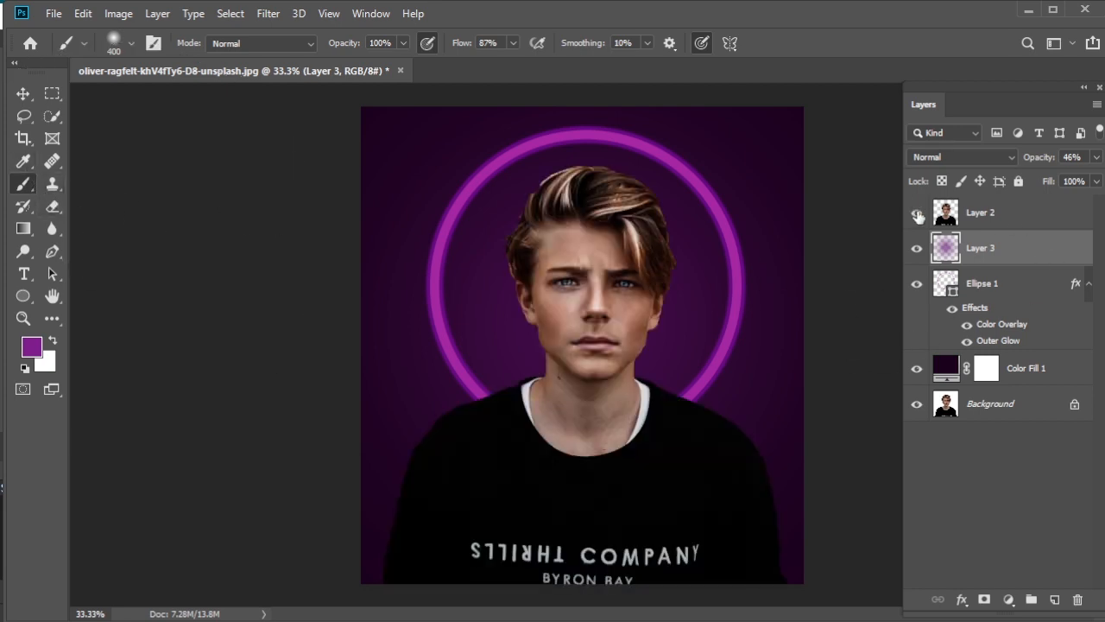
Add a Solid Color fill layer in purple #721880 above the man's cutout layer
left_click(1004, 221)
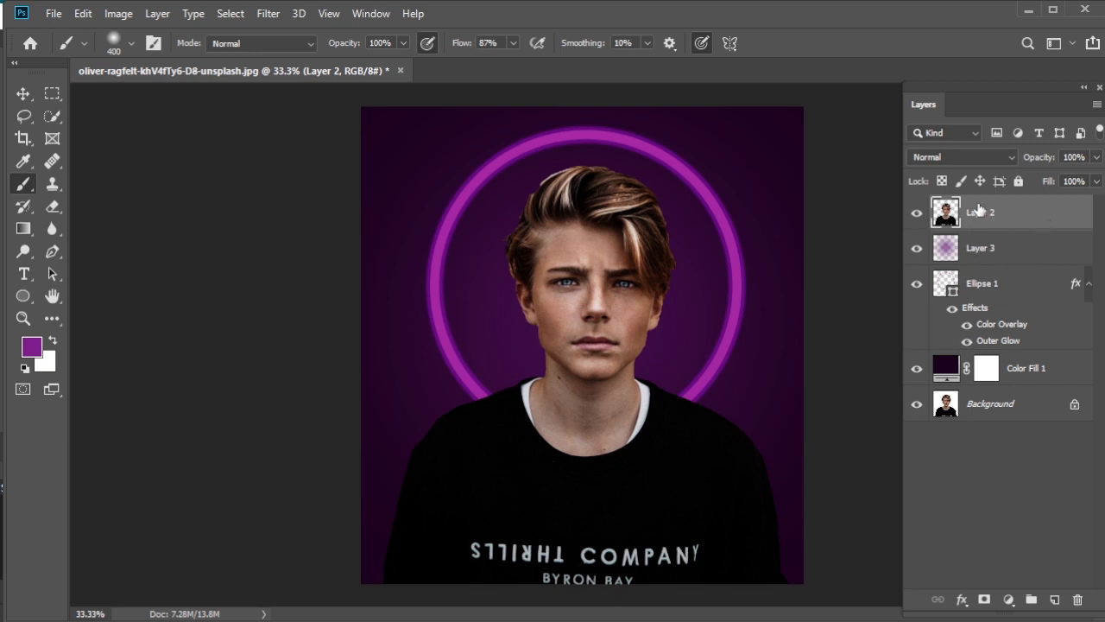
left_click(1013, 600)
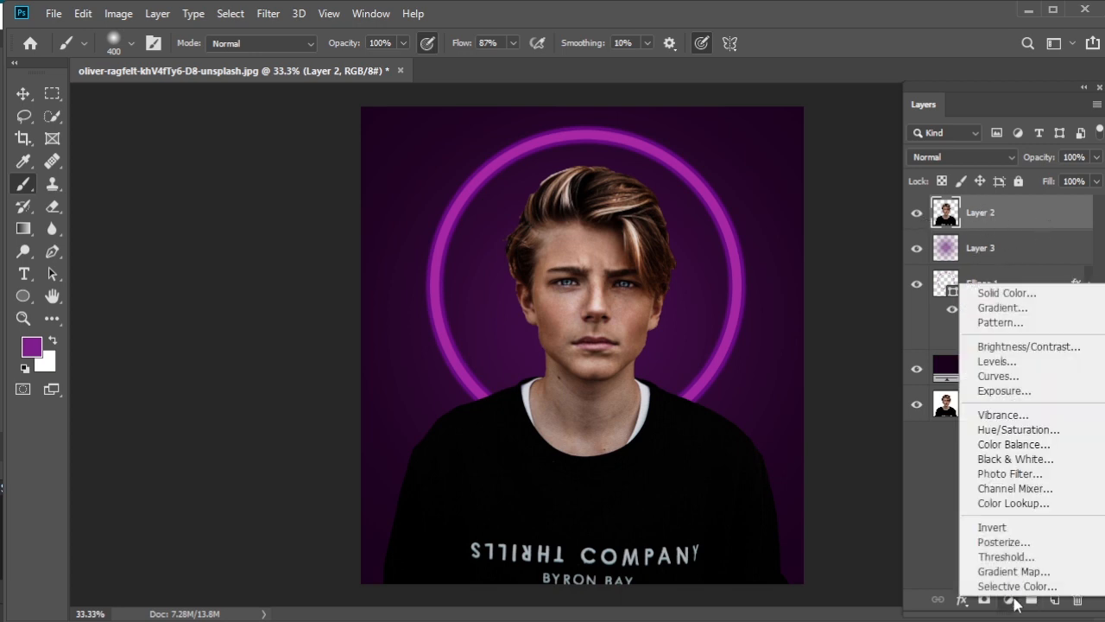
left_click(1036, 292)
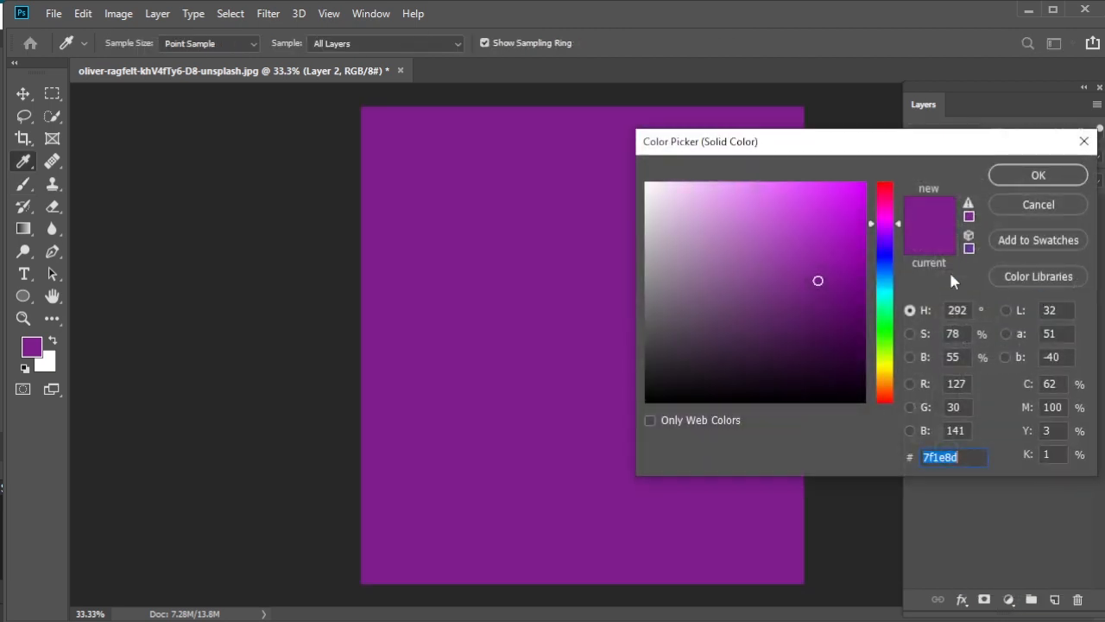
left_click(825, 292)
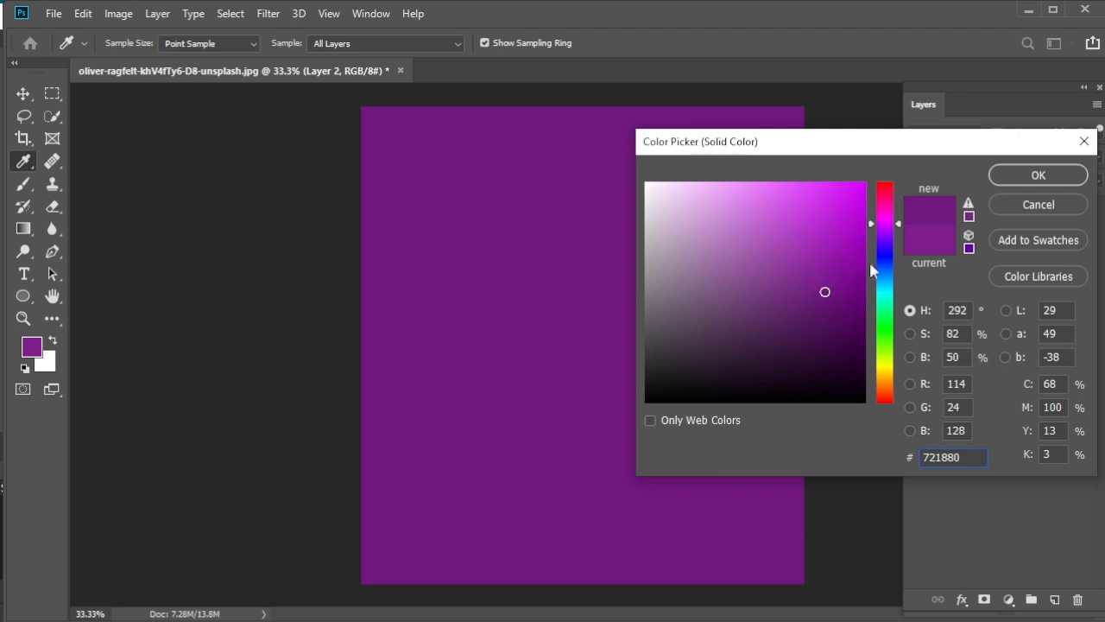
left_click(1038, 176)
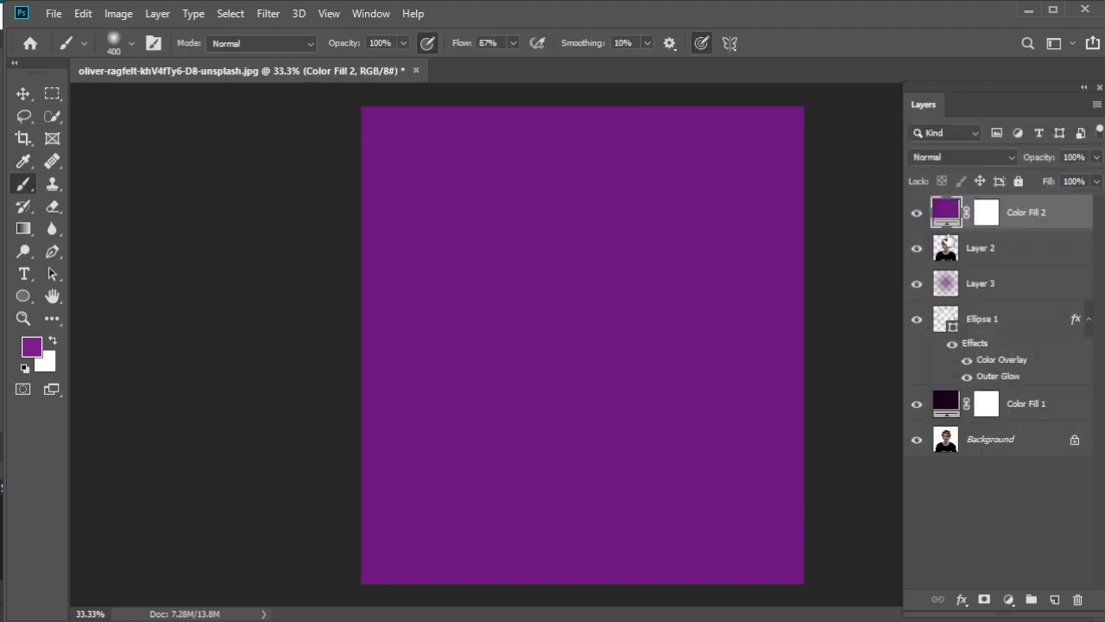
Clip the purple fill layer to the man's cutout and set its blend mode to Soft Light
right_click(1020, 219)
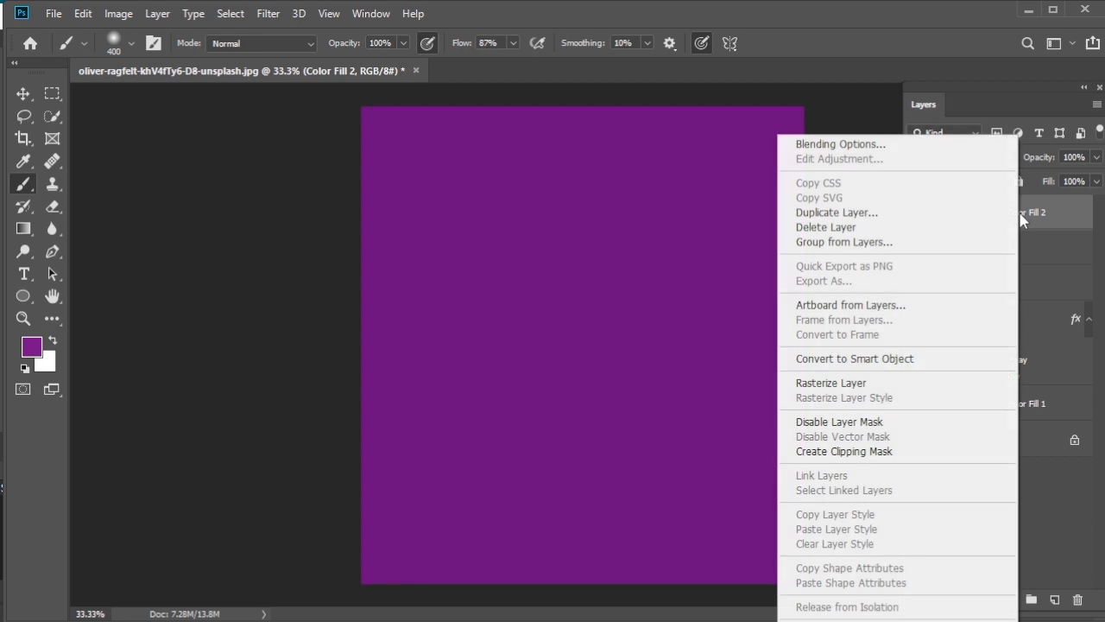
left_click(865, 452)
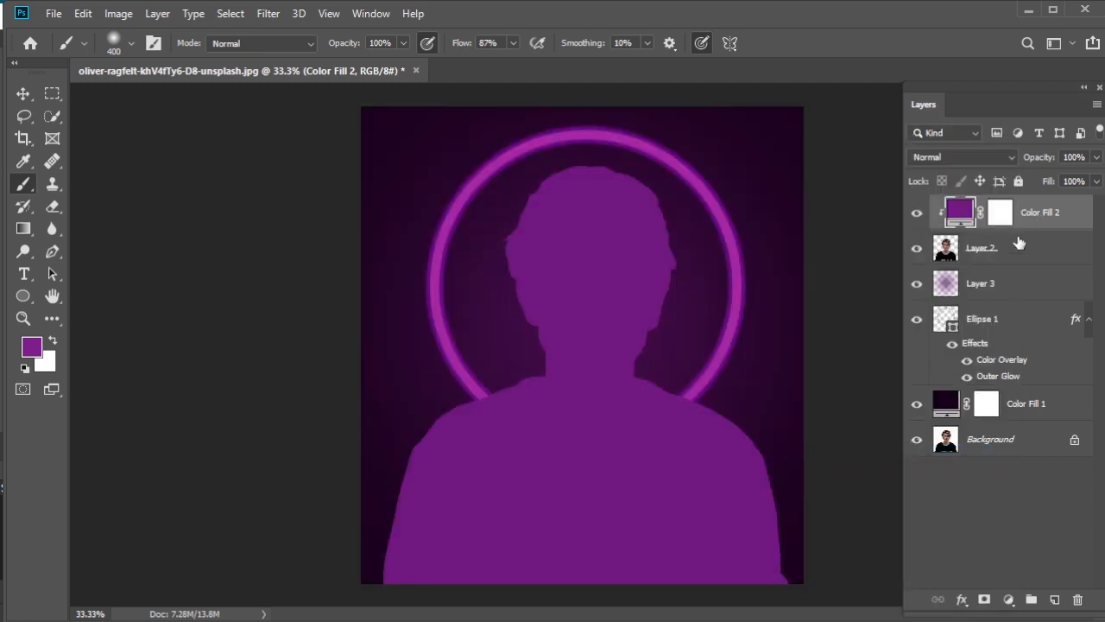
left_click(987, 157)
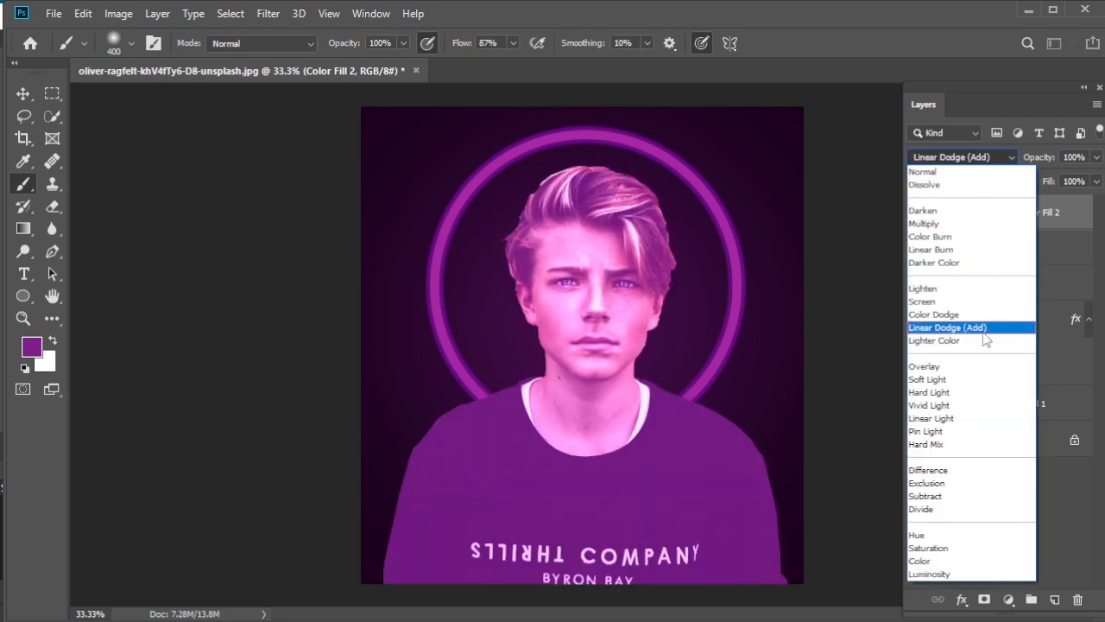
left_click(966, 380)
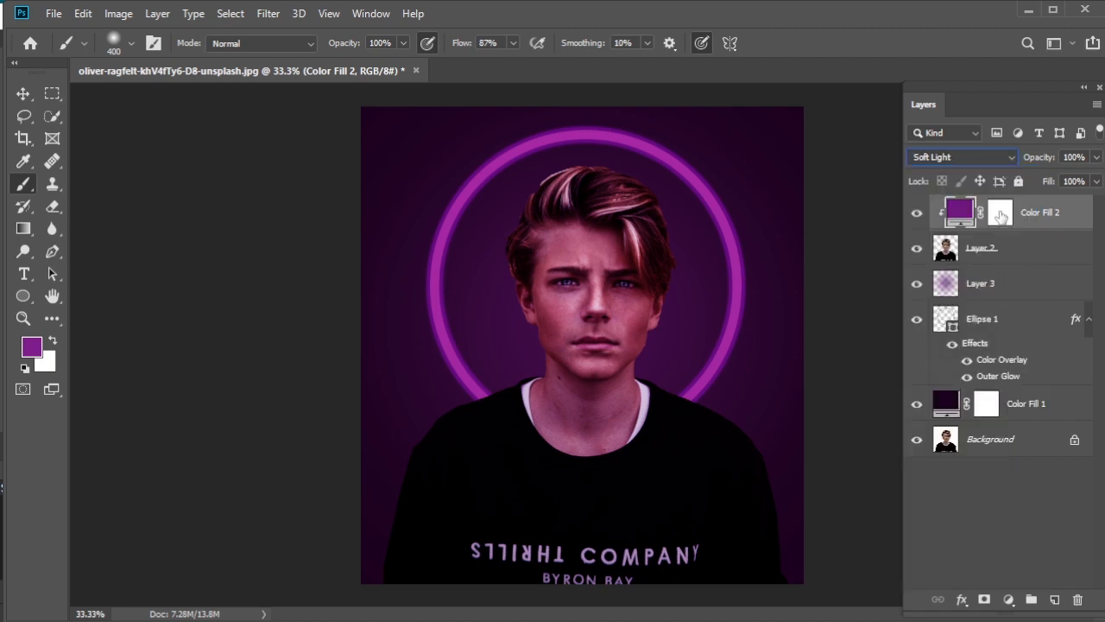
Erase the Soft Light fill's mask over the man's face, neck and chest with a soft 400 px eraser at 42% flow
left_click(1000, 213)
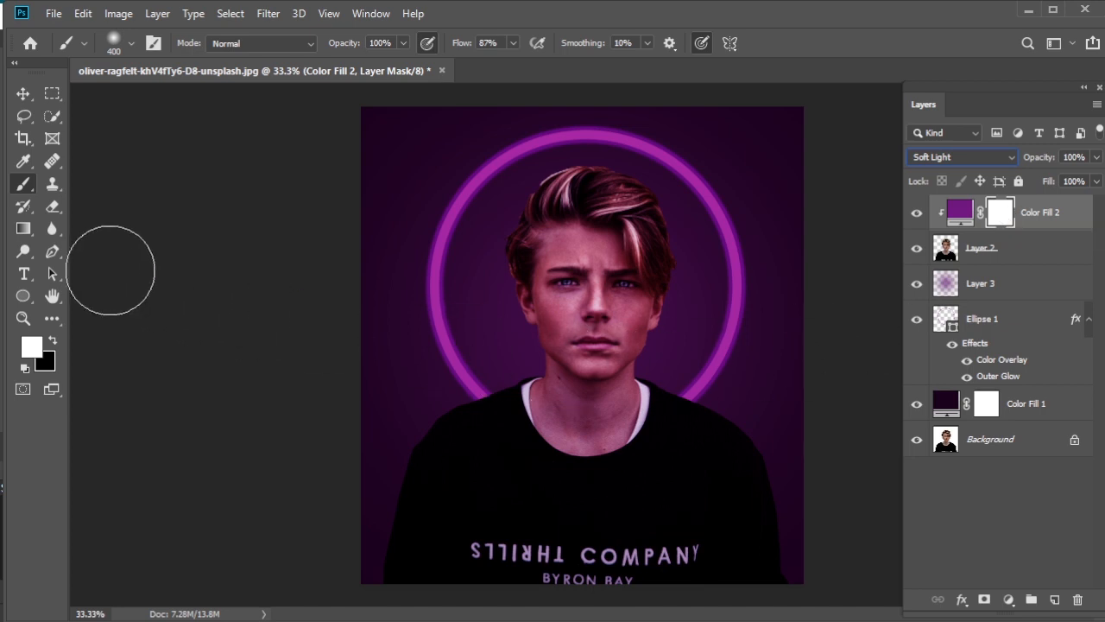
left_click_drag(51, 206, 111, 209)
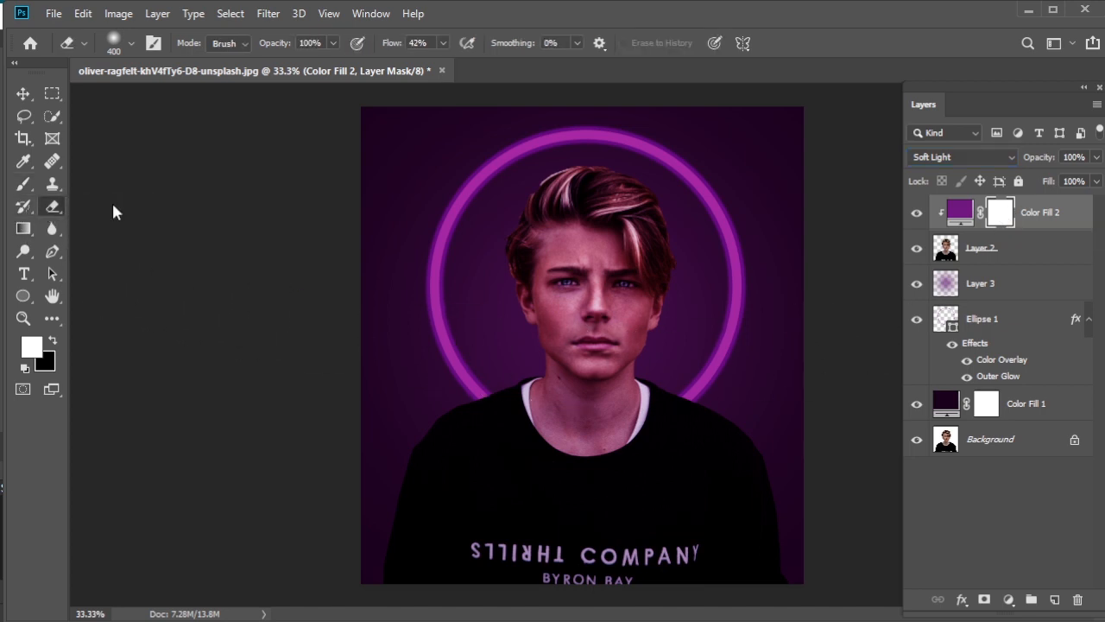
left_click(132, 44)
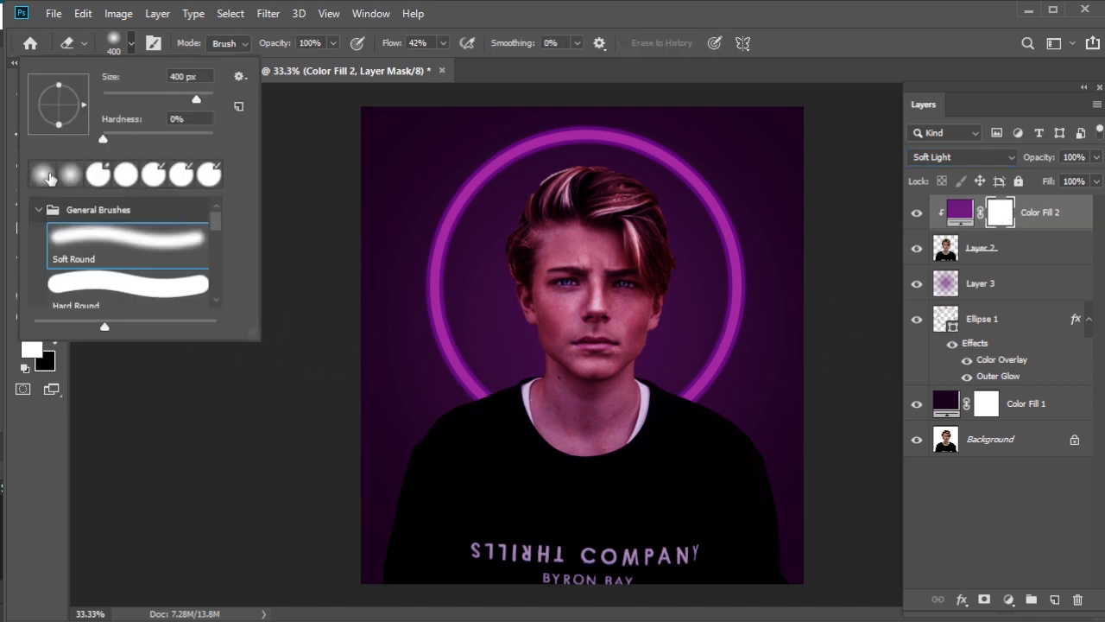
left_click(43, 175)
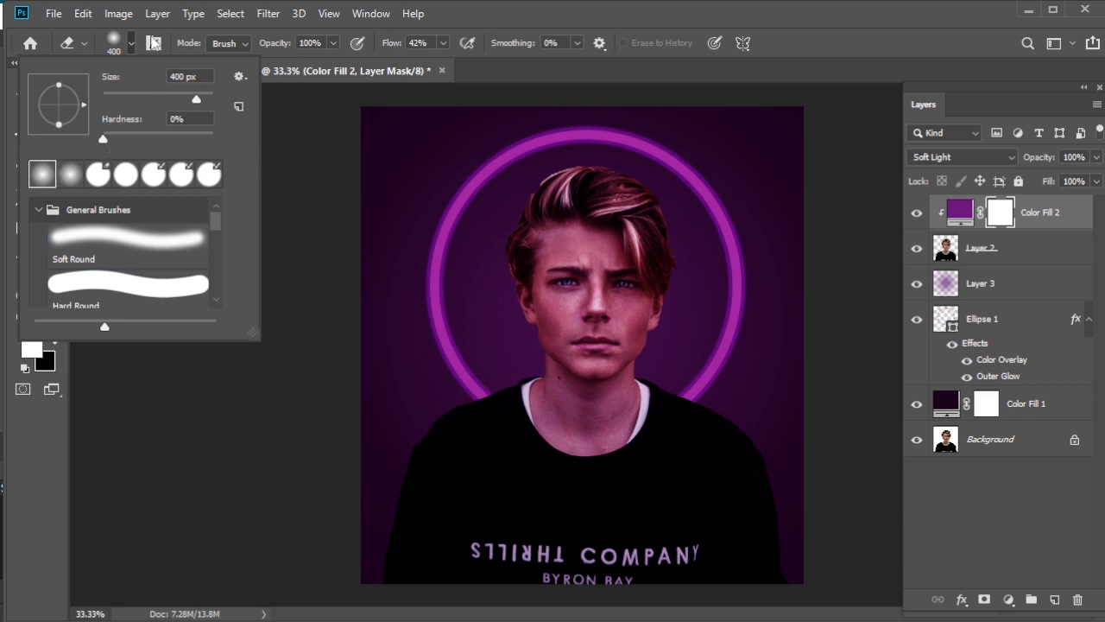
left_click(132, 43)
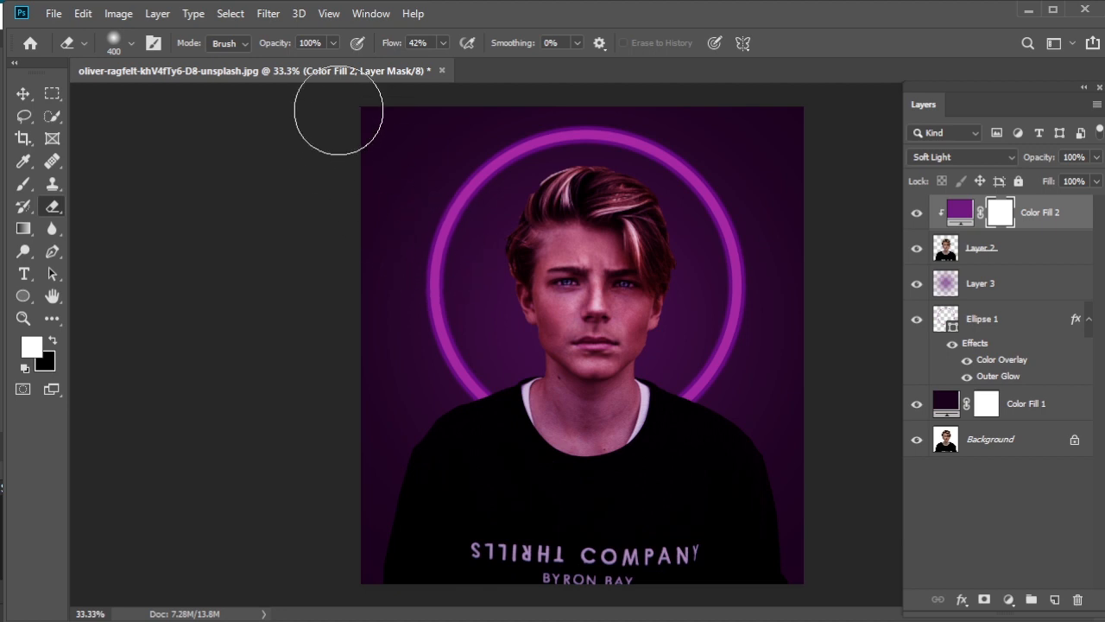
mouse_move(593, 385)
left_mouse_down()
mouse_move(581, 282)
mouse_move(593, 283)
mouse_move(581, 290)
mouse_move(595, 264)
mouse_move(565, 266)
mouse_move(571, 255)
mouse_move(591, 373)
mouse_move(599, 269)
mouse_move(596, 419)
mouse_move(562, 481)
mouse_move(564, 442)
mouse_move(544, 476)
mouse_move(552, 436)
mouse_move(521, 470)
mouse_move(635, 453)
mouse_move(627, 440)
mouse_move(672, 452)
mouse_move(646, 447)
mouse_move(631, 509)
mouse_move(588, 557)
mouse_move(660, 560)
mouse_move(509, 559)
mouse_move(664, 557)
mouse_move(664, 544)
mouse_move(536, 522)
mouse_move(587, 372)
mouse_move(602, 264)
mouse_move(605, 296)
mouse_move(592, 261)
mouse_move(589, 389)
mouse_move(597, 320)
mouse_move(591, 259)
left_mouse_up()
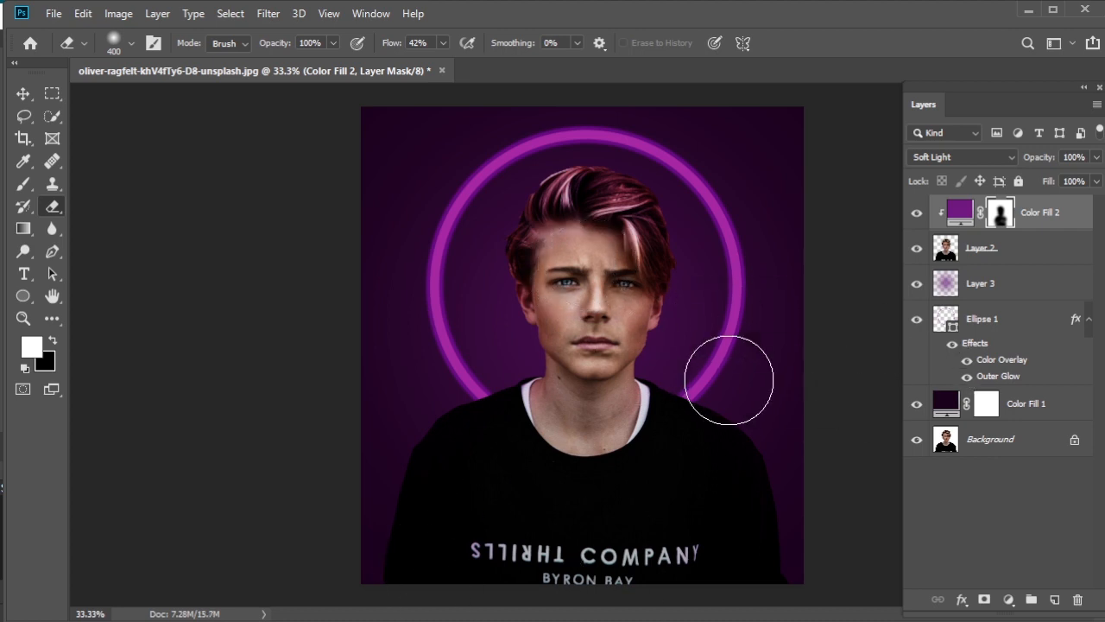
Add another Solid Color fill layer in #7f1e8d on top and clip it to the man's cutout
left_click(1008, 599)
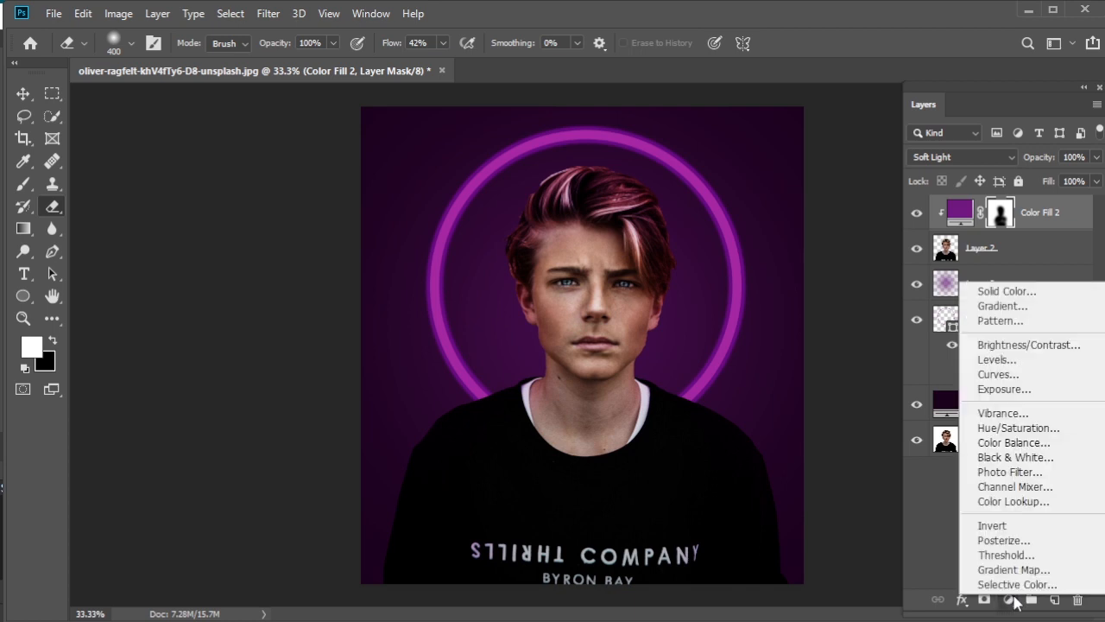
left_click(1002, 292)
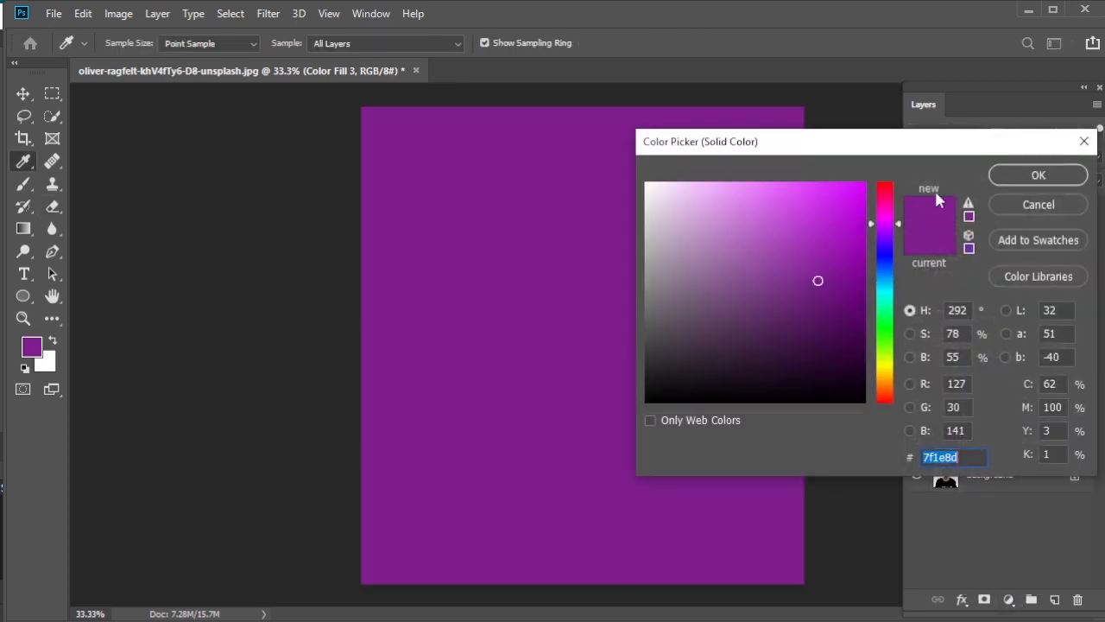
left_click(1040, 176)
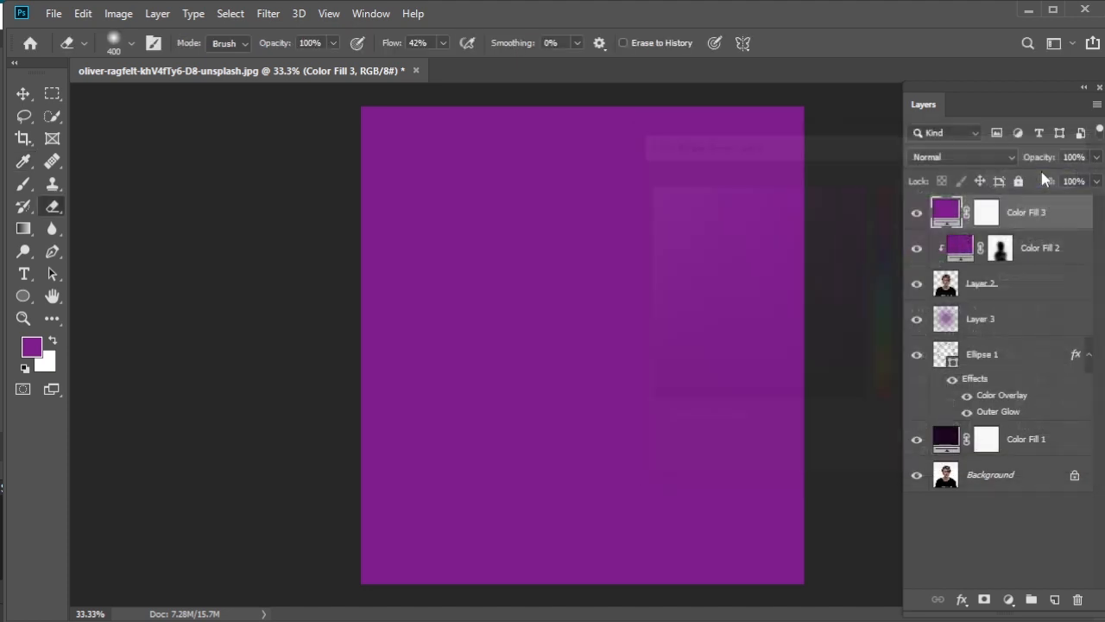
right_click(1023, 220)
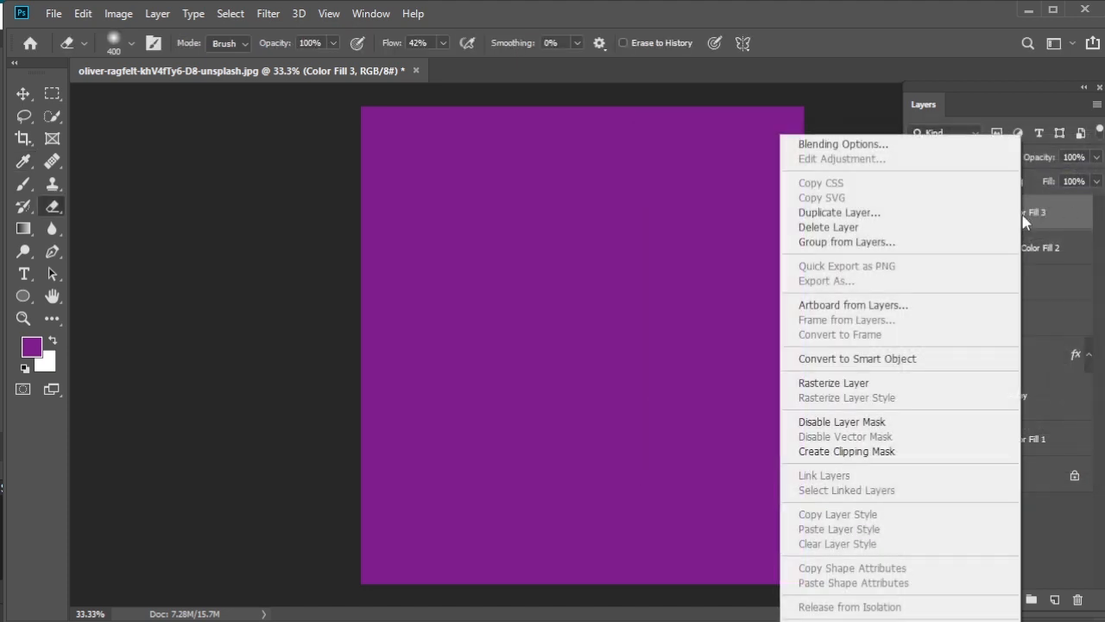
left_click(922, 462)
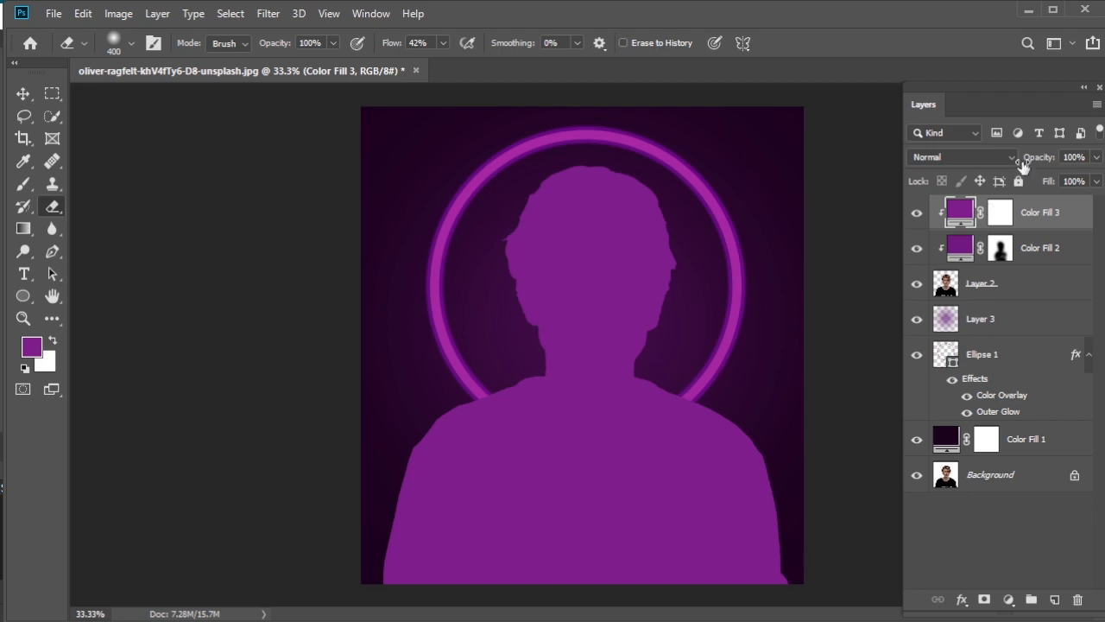
Set the new fill layer's blend mode to Lighten and invert its mask to black
left_click(996, 156)
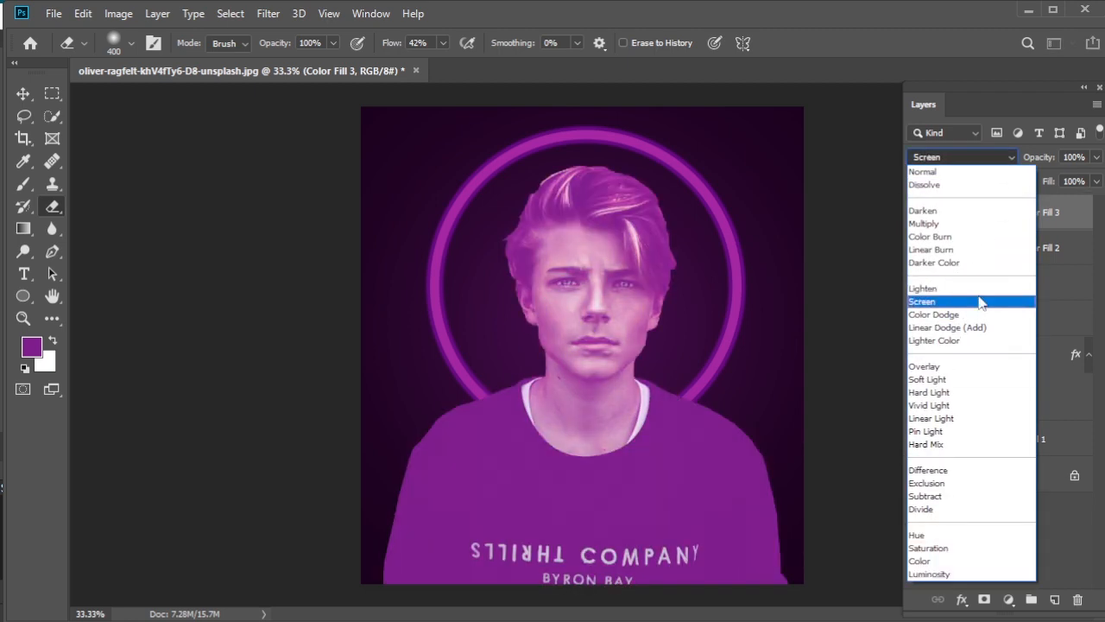
left_click(982, 290)
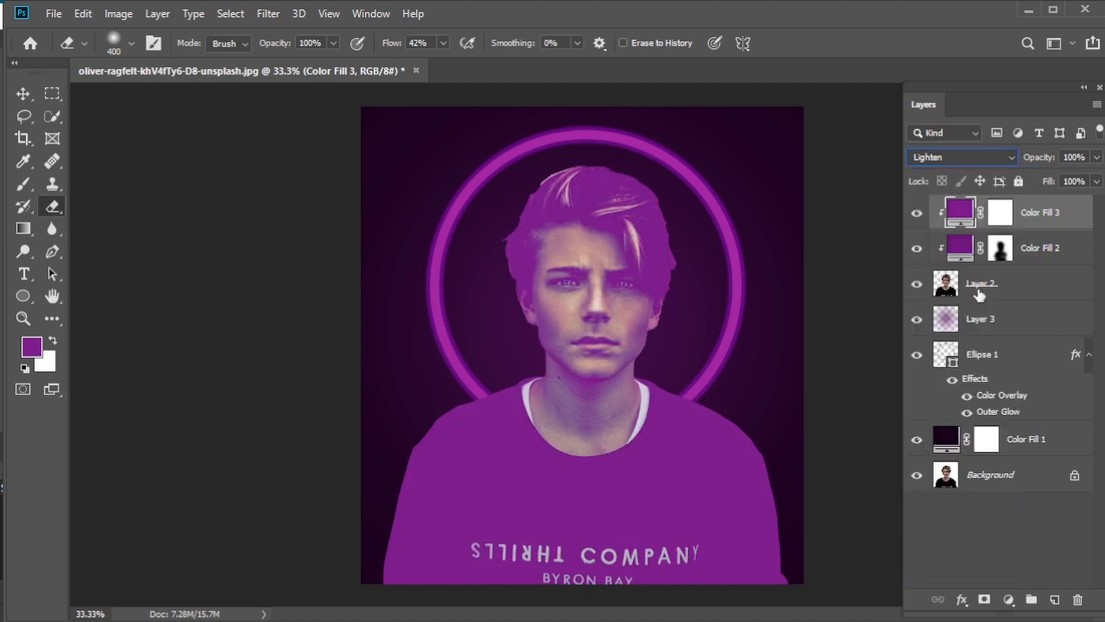
left_click(1001, 214)
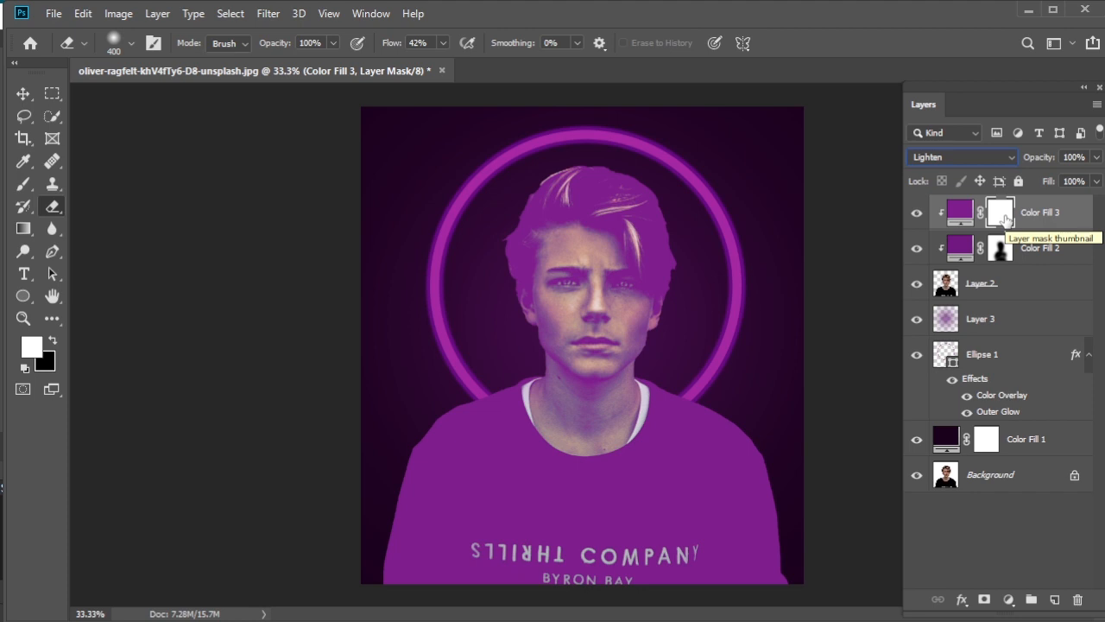
key("ctrl+i")
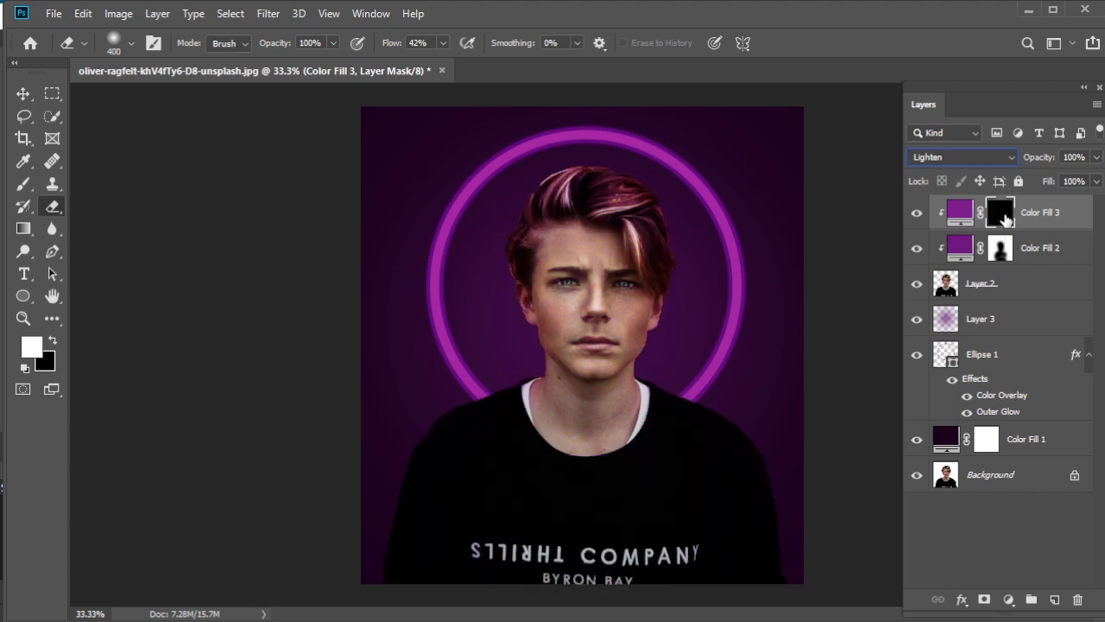
Reveal the Lighten fill along the man's shoulders and arms using the eraser at 38% opacity with white as background color
key("x")
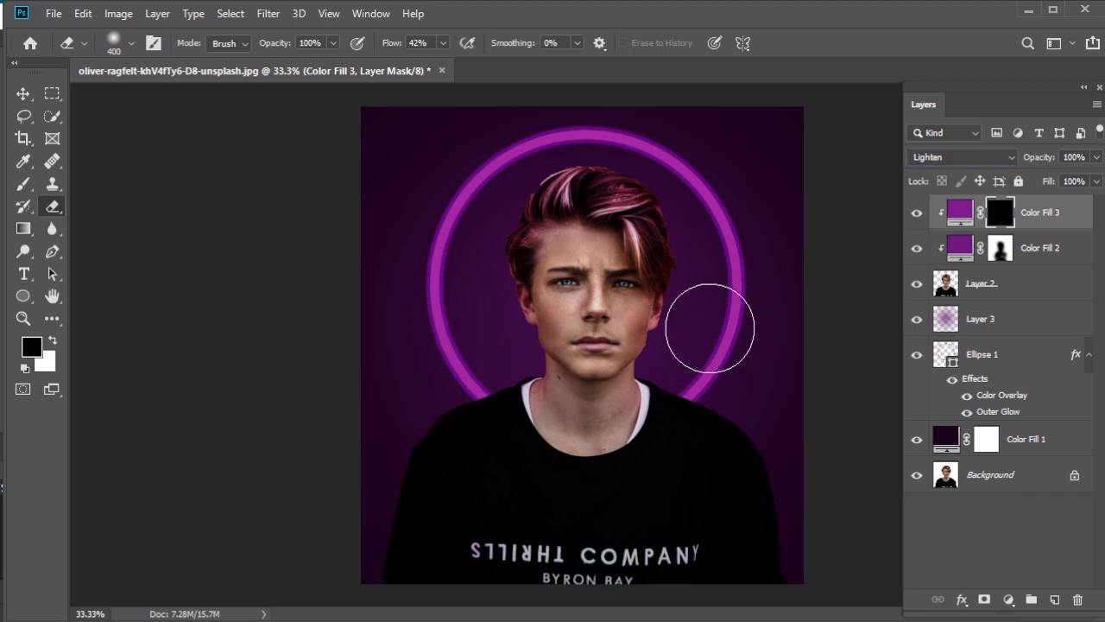
left_click(333, 43)
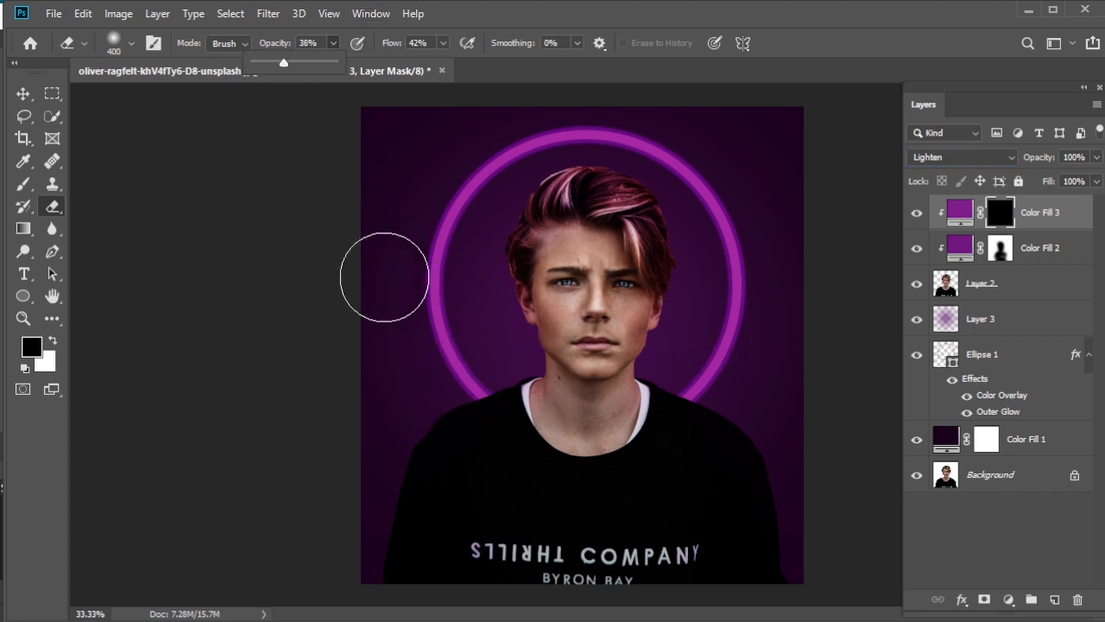
left_click(488, 377)
mouse_move(495, 365)
left_mouse_down()
mouse_move(419, 413)
mouse_move(352, 558)
mouse_move(366, 523)
mouse_move(366, 460)
mouse_move(391, 419)
mouse_move(487, 361)
mouse_move(522, 320)
mouse_move(652, 409)
mouse_move(490, 385)
mouse_move(512, 364)
mouse_move(516, 313)
mouse_move(504, 334)
mouse_move(499, 268)
mouse_move(711, 429)
mouse_move(672, 357)
mouse_move(697, 375)
mouse_move(667, 382)
mouse_move(748, 383)
mouse_move(664, 382)
mouse_move(750, 410)
mouse_move(817, 528)
mouse_move(822, 499)
mouse_move(763, 410)
mouse_move(782, 463)
mouse_move(838, 539)
mouse_move(858, 542)
mouse_move(818, 554)
mouse_move(811, 536)
mouse_move(771, 408)
mouse_move(749, 267)
mouse_move(745, 472)
mouse_move(810, 561)
left_mouse_up()
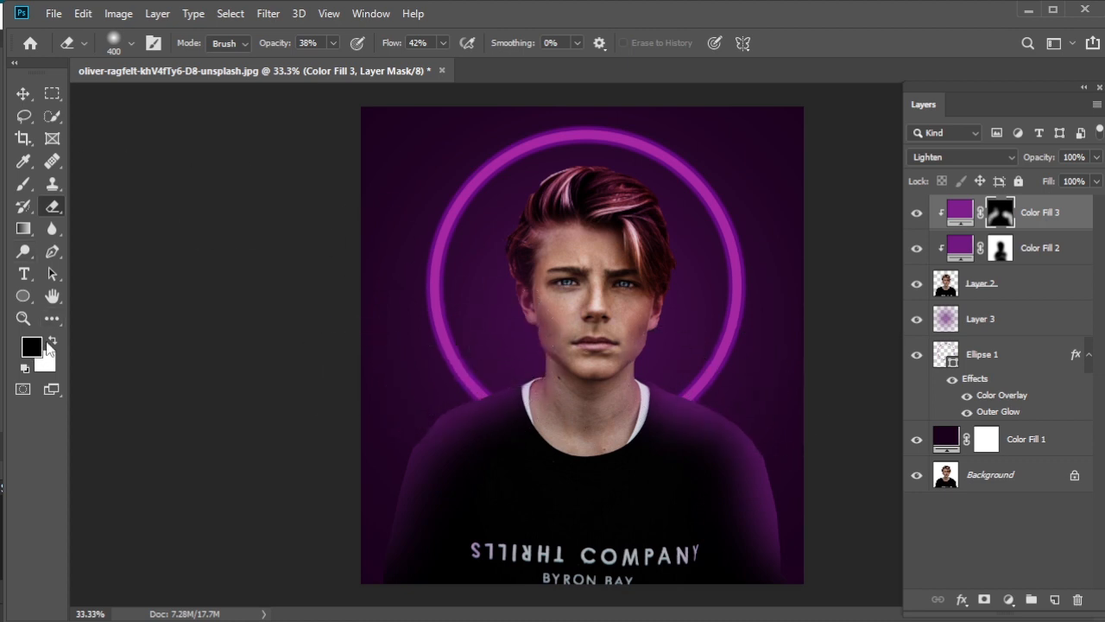
Swap the mask colors and tone down the purple on the shoulders and arms with the eraser at 27% opacity
left_click(52, 342)
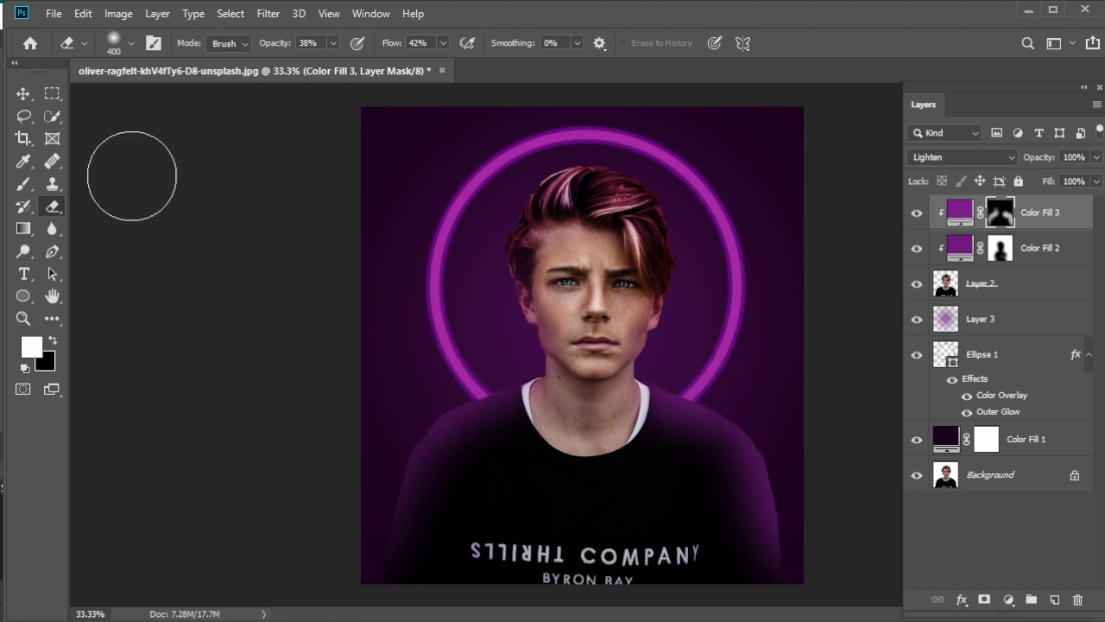
left_click(333, 45)
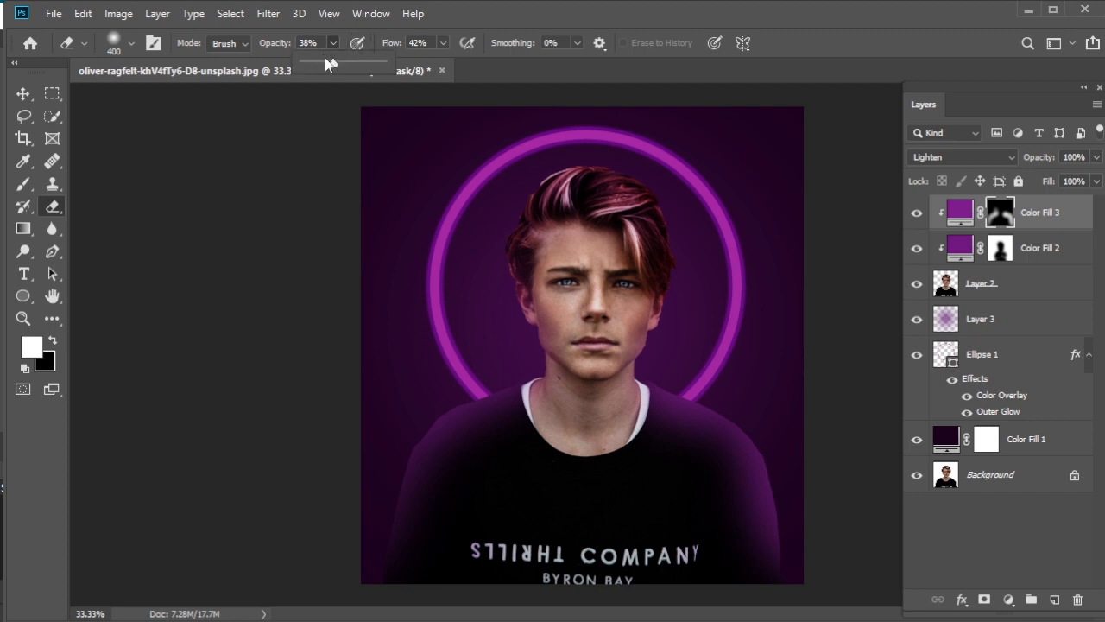
left_click_drag(332, 63, 322, 64)
left_click(502, 435)
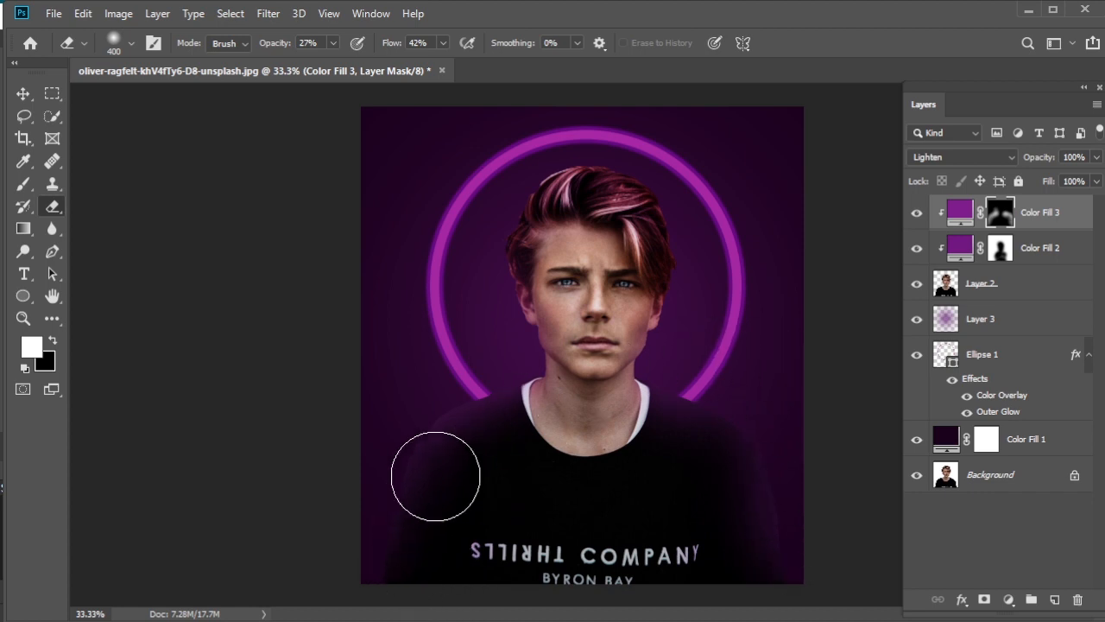
mouse_move(409, 464)
left_mouse_down()
mouse_move(447, 468)
mouse_move(513, 402)
left_mouse_up()
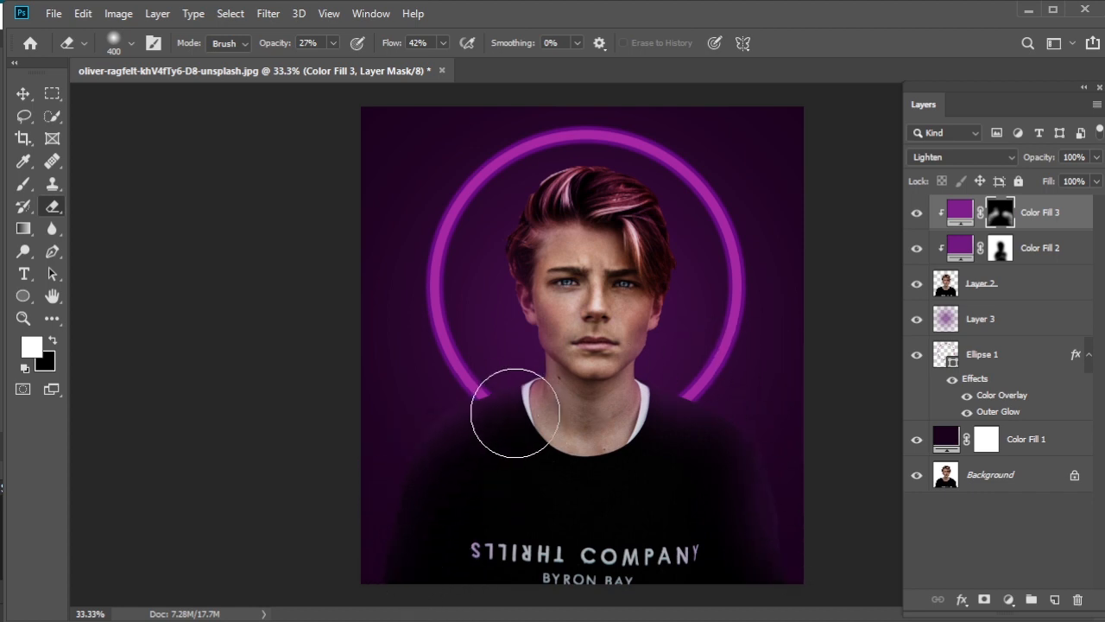